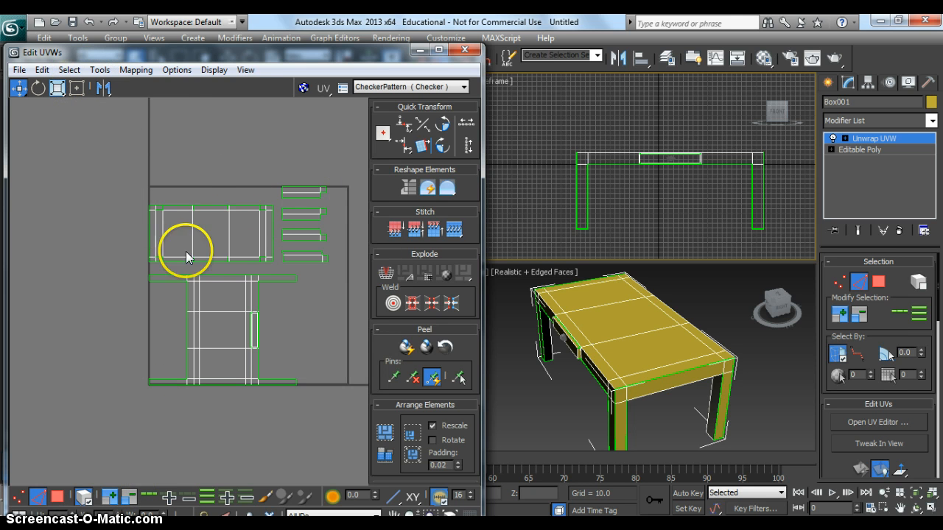
# Render the desk's UVW template at 1024 by 1024 with visible edges on and seam edges off
pyautogui.click(135, 70)
pyautogui.moveTo(98, 70)
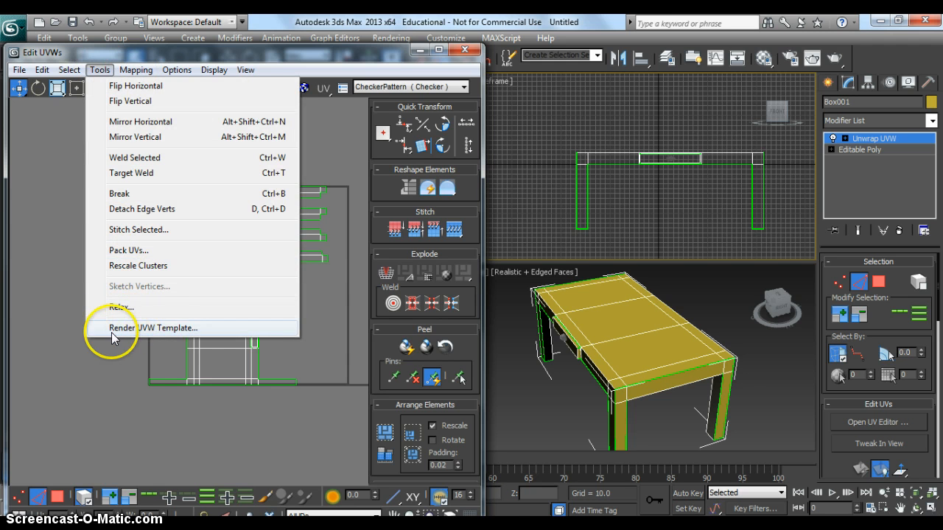
pyautogui.click(168, 330)
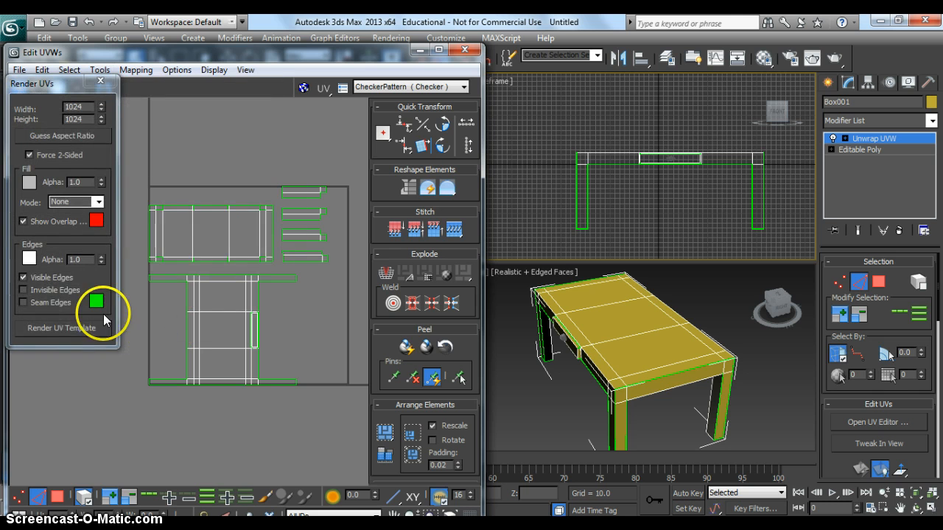
pyautogui.click(49, 300)
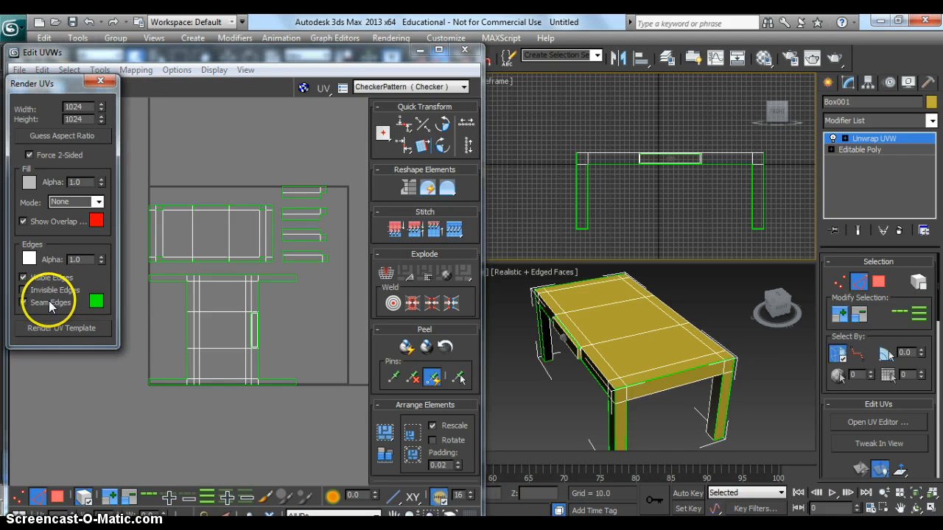
pyautogui.click(35, 302)
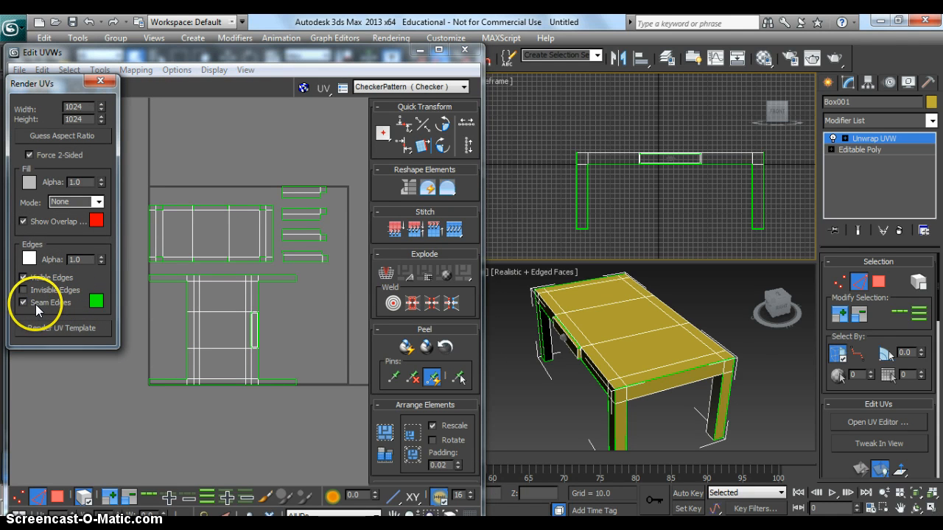
pyautogui.click(41, 304)
pyautogui.click(165, 268)
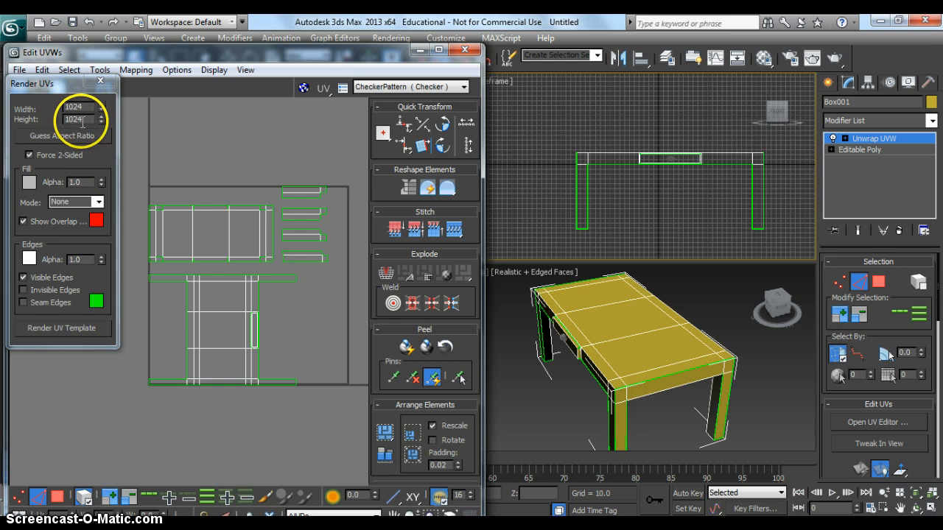
pyautogui.click(69, 325)
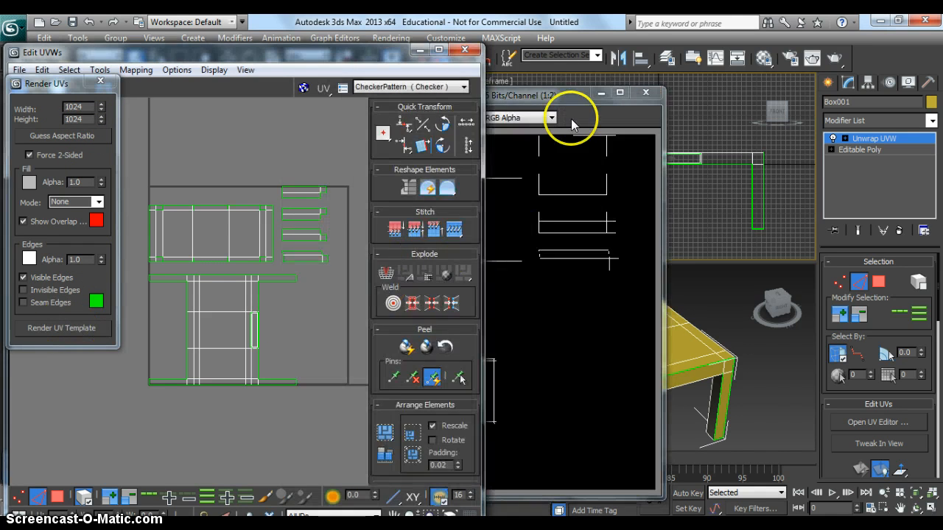
# Inspect the whole rendered UV template in the render map window and start saving it as an image
pyautogui.click(564, 93)
pyautogui.moveTo(543, 95); pyautogui.dragTo(577, 86)
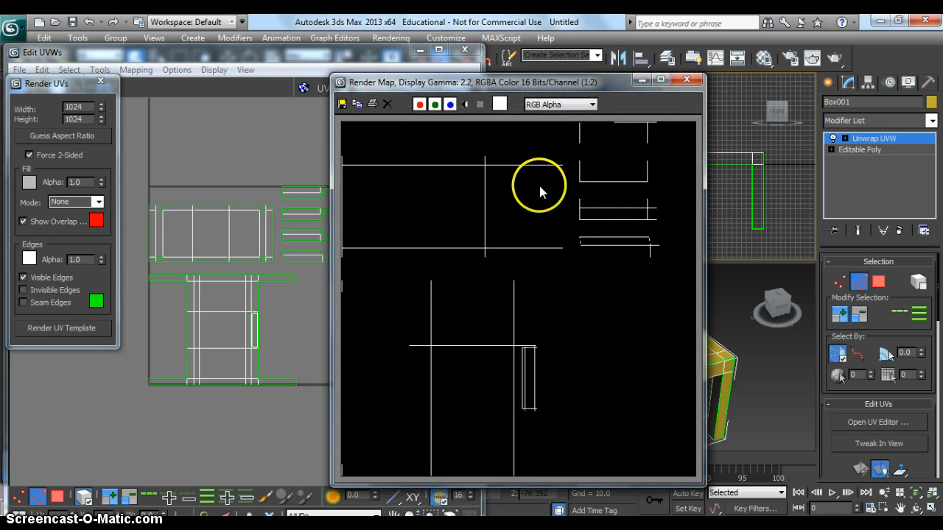
pyautogui.scroll(2, 521, 279)
pyautogui.scroll(-3, 521, 278)
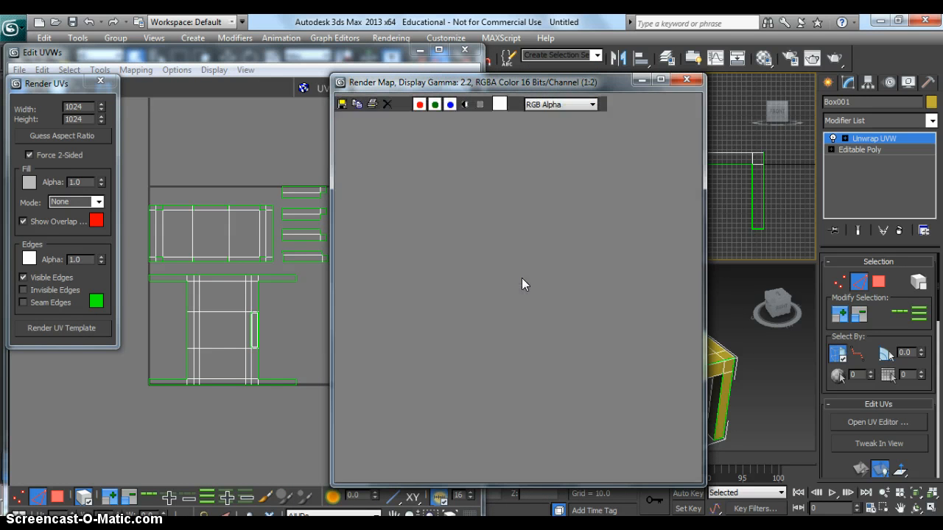
pyautogui.scroll(1, 520, 275)
pyautogui.scroll(1, 528, 231)
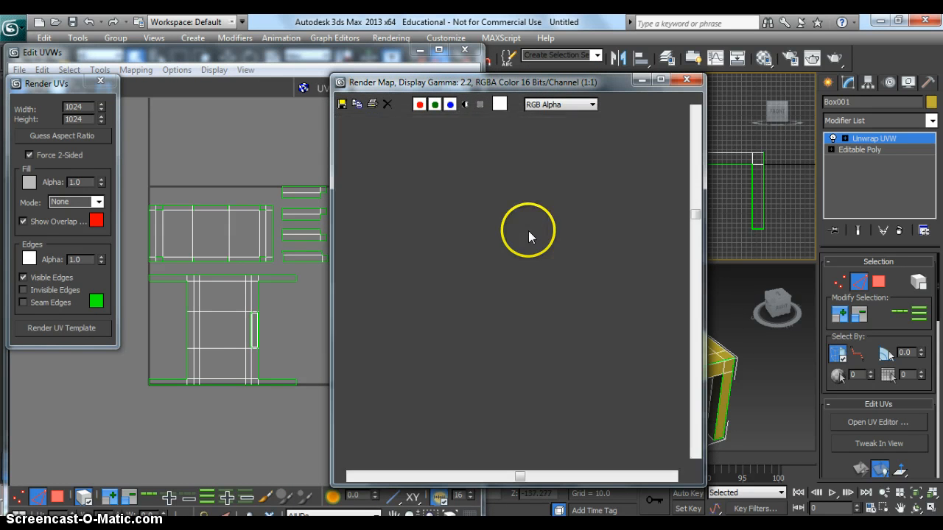
pyautogui.scroll(-1, 528, 228)
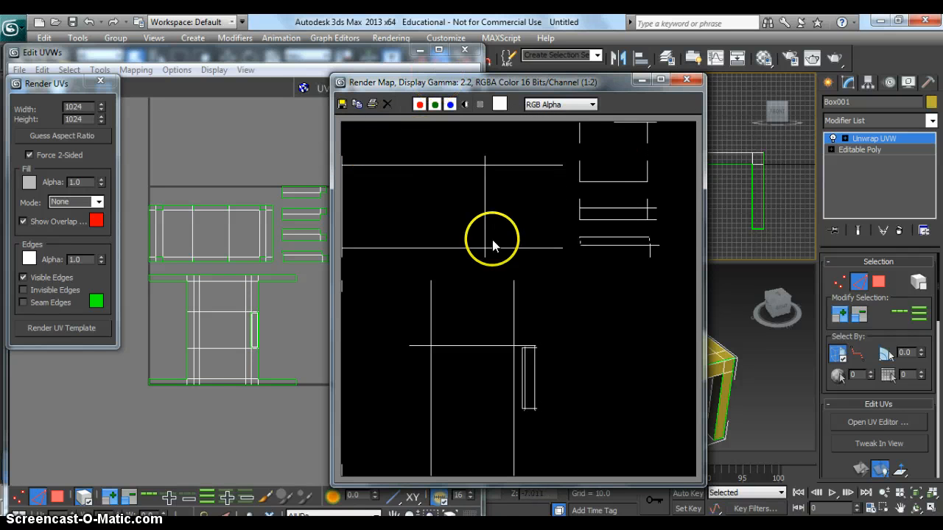
pyautogui.click(342, 104)
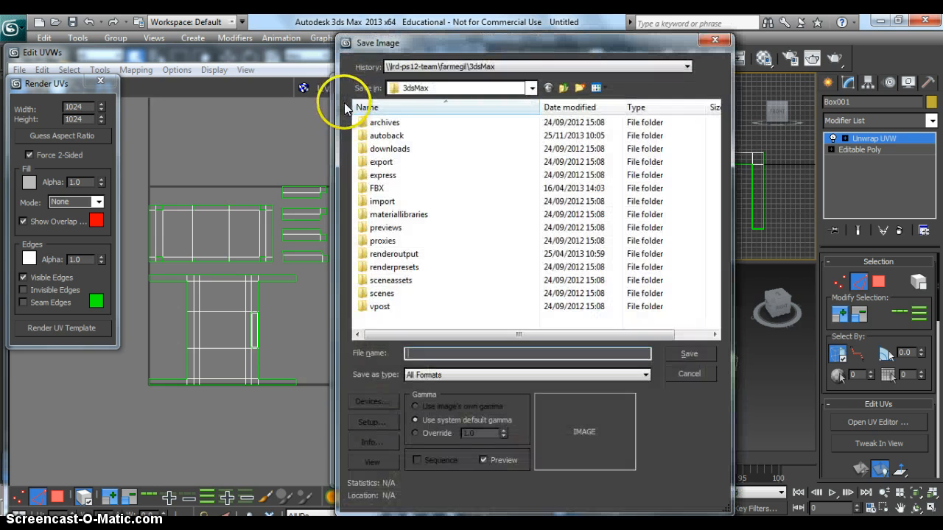
pyautogui.click(442, 64)
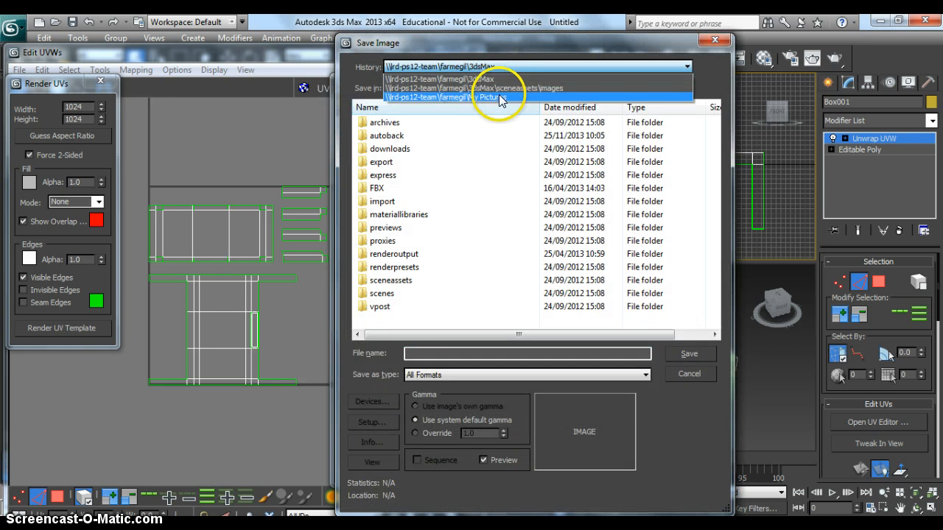
pyautogui.click(508, 66)
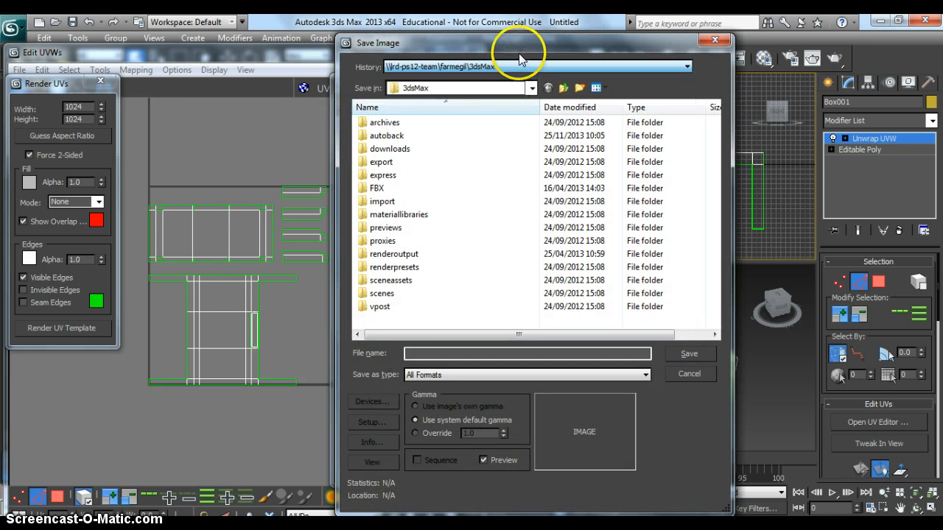
pyautogui.click(472, 88)
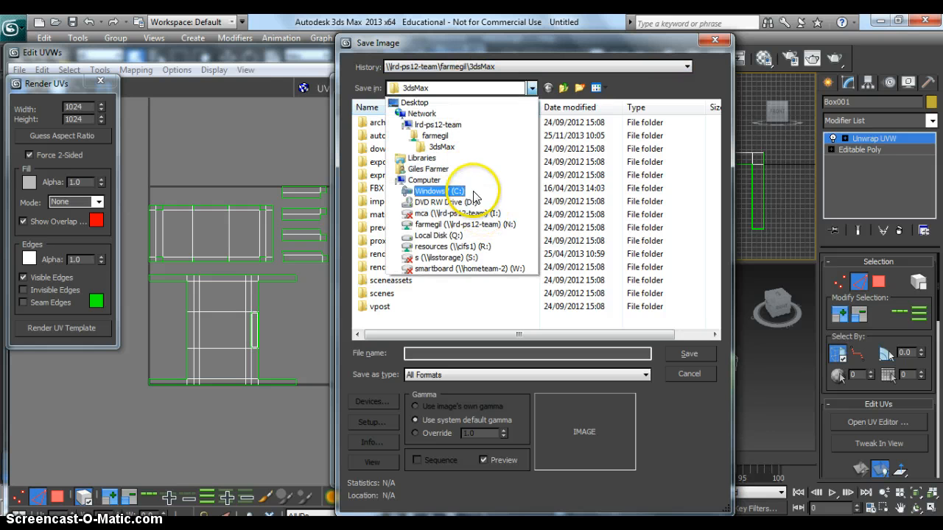
pyautogui.click(470, 175)
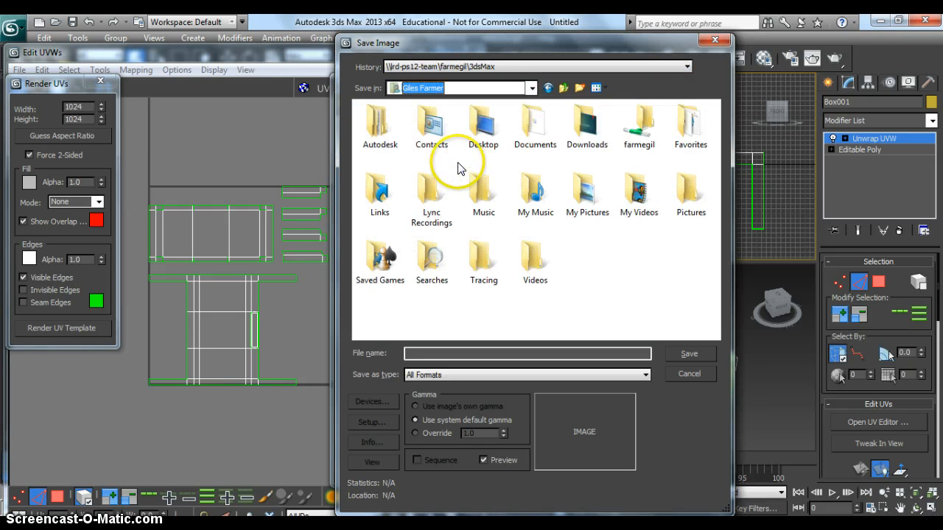
pyautogui.doubleClick(533, 142)
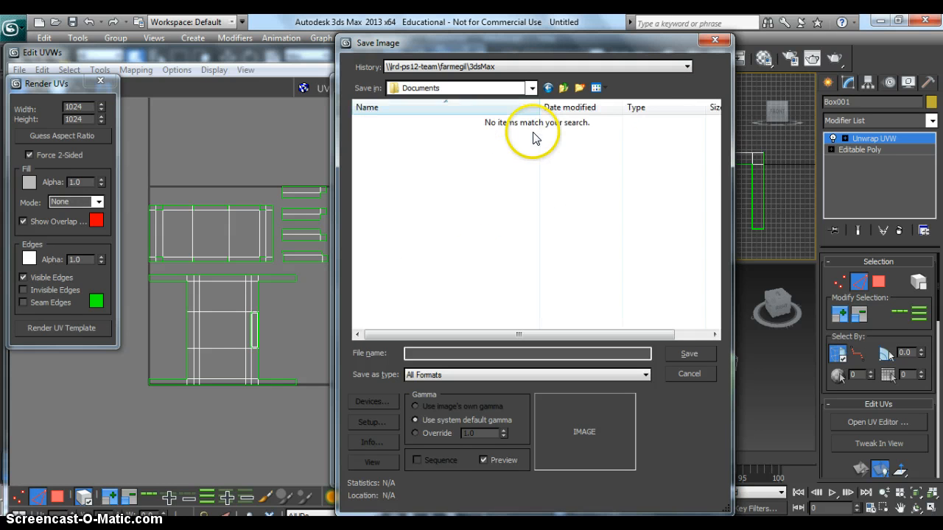
# Set the save location to the Room Animation folder inside 2013-14, 3d on the N: network drive
pyautogui.click(530, 88)
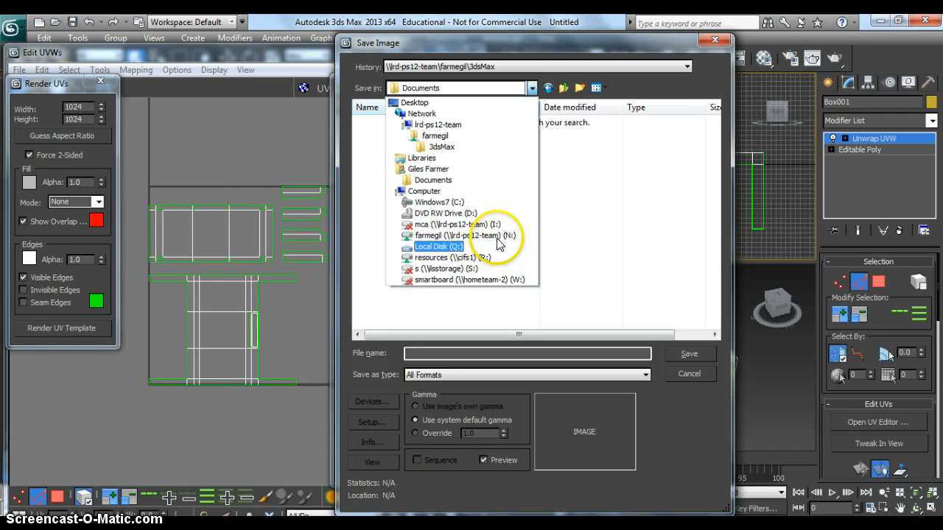
pyautogui.click(497, 235)
pyautogui.doubleClick(375, 136)
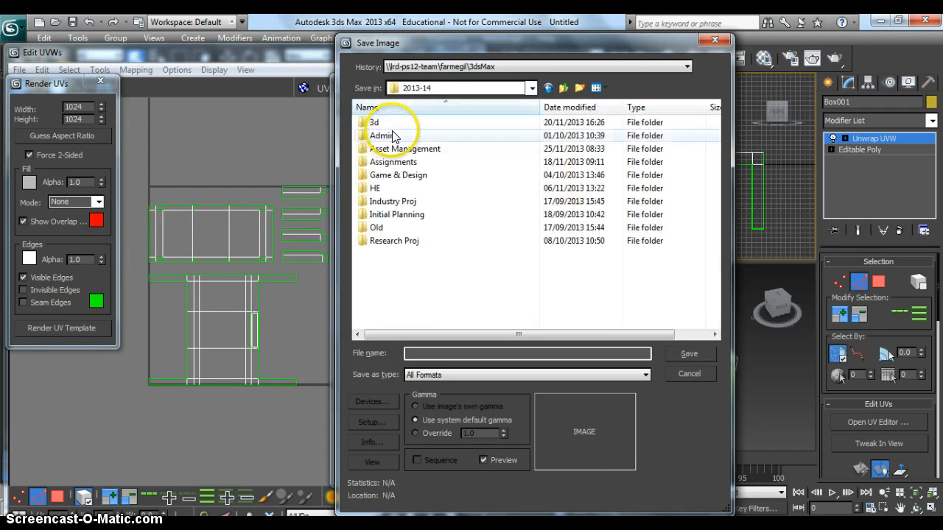
pyautogui.click(377, 123)
pyautogui.doubleClick(377, 123)
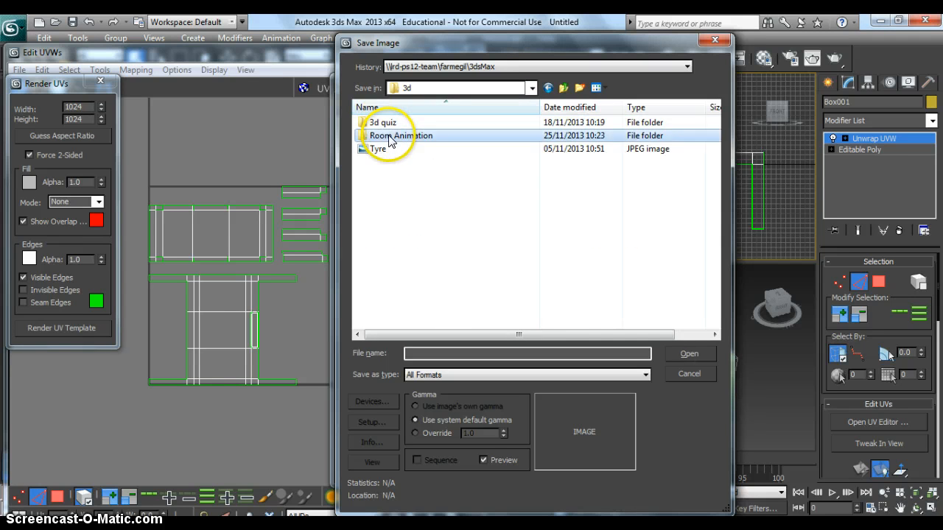
pyautogui.doubleClick(378, 134)
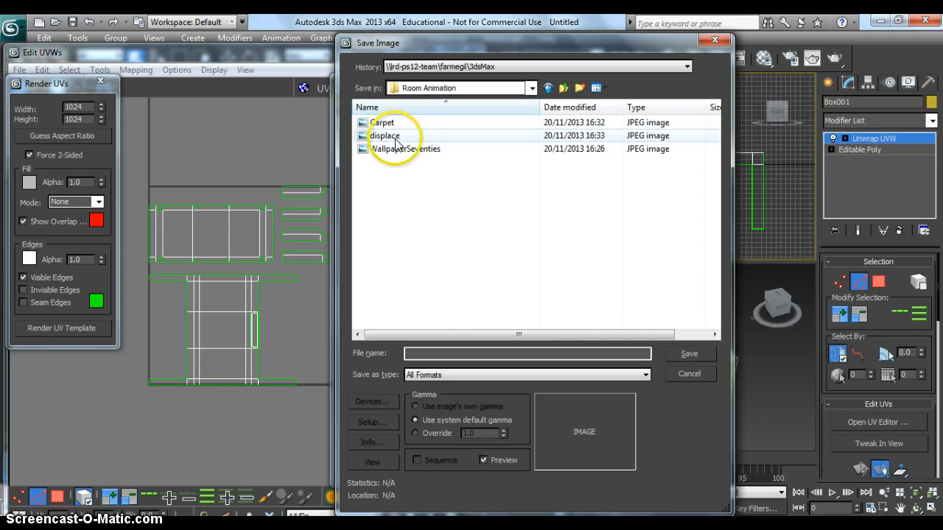
# Save the rendered template as a JPEG file named Desk UVW, accepting the default JPEG image settings
pyautogui.click(485, 352)
pyautogui.write('De')
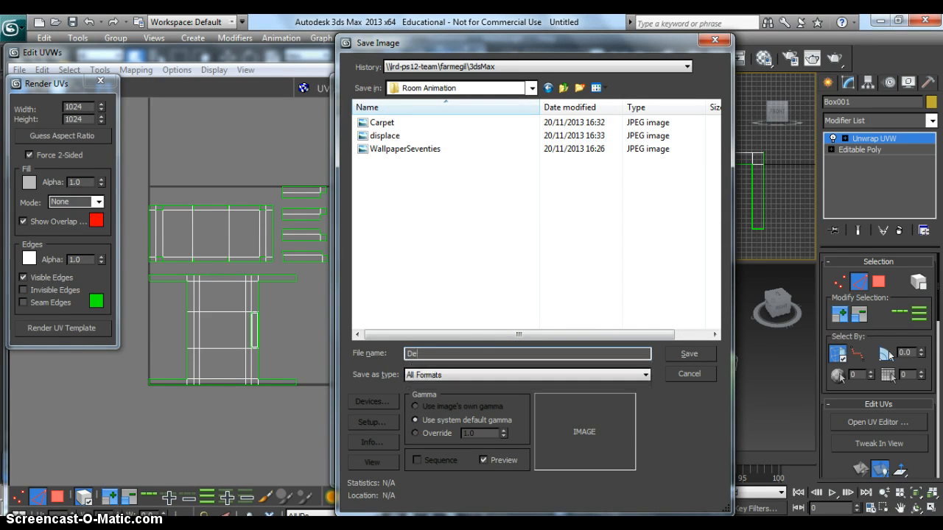
pyautogui.write('sk UVW')
pyautogui.click(597, 374)
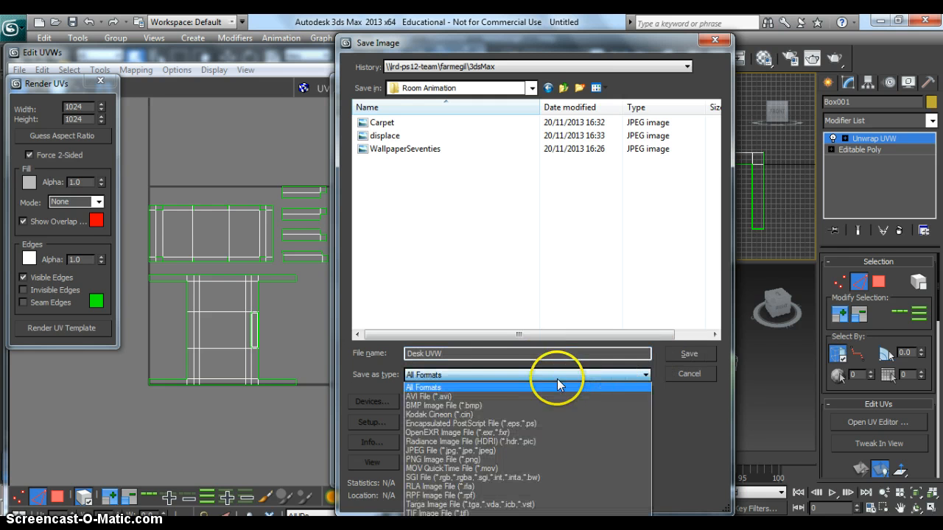
pyautogui.click(468, 450)
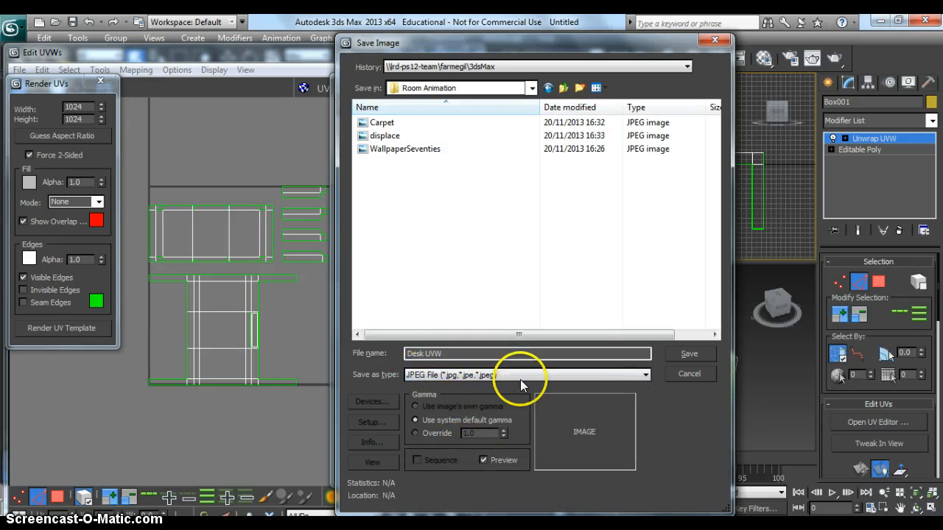
pyautogui.click(698, 354)
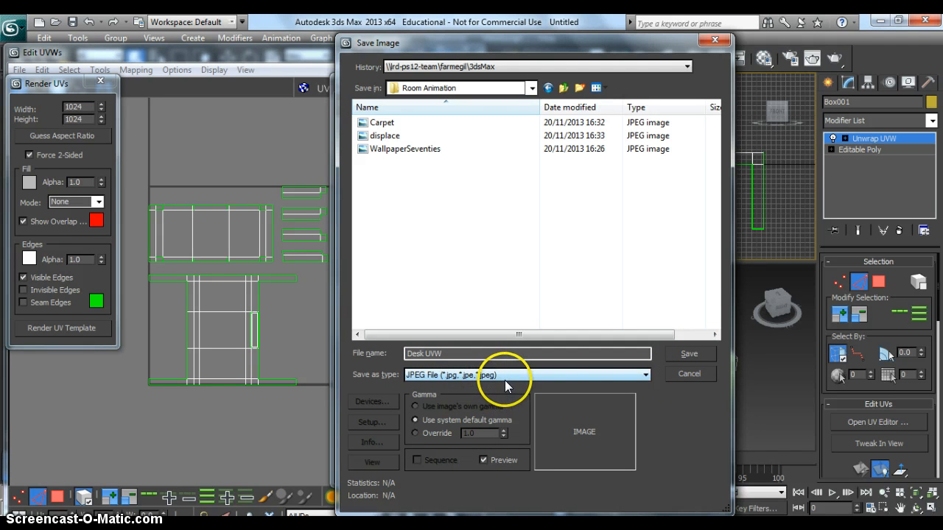
pyautogui.click(699, 355)
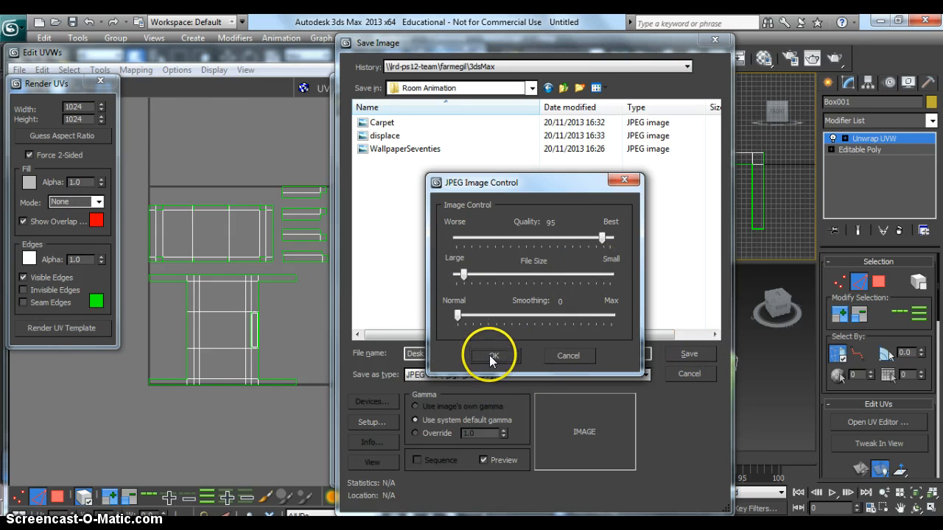
pyautogui.click(491, 357)
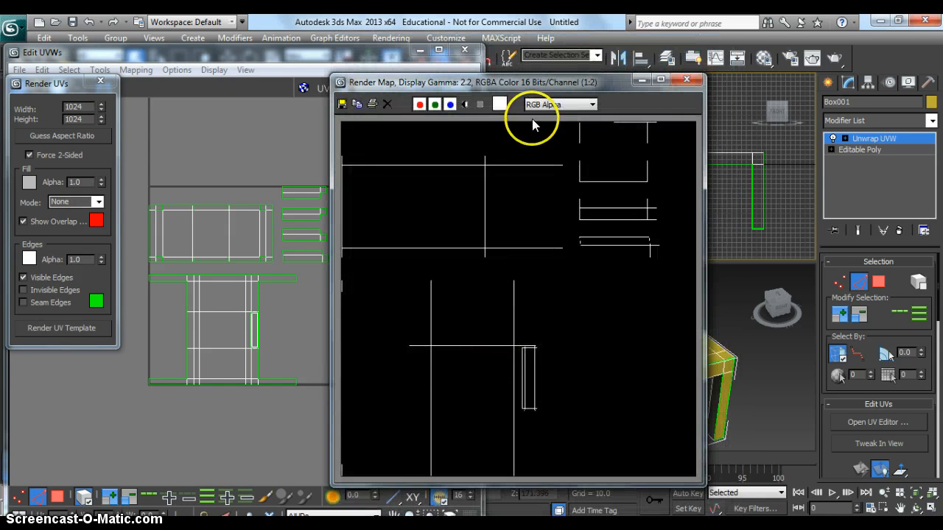
# Close the render map, the Render UVs settings and the Edit UVWs editor
pyautogui.click(686, 79)
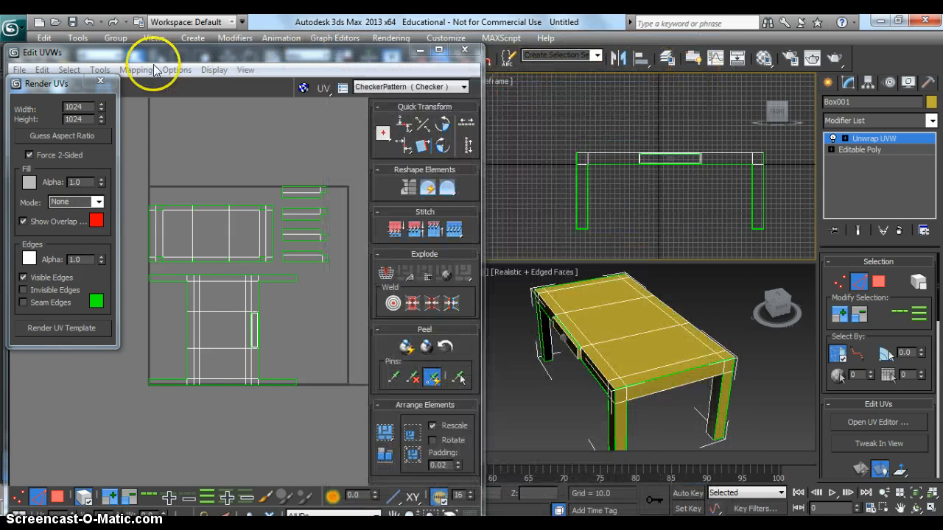
pyautogui.click(100, 82)
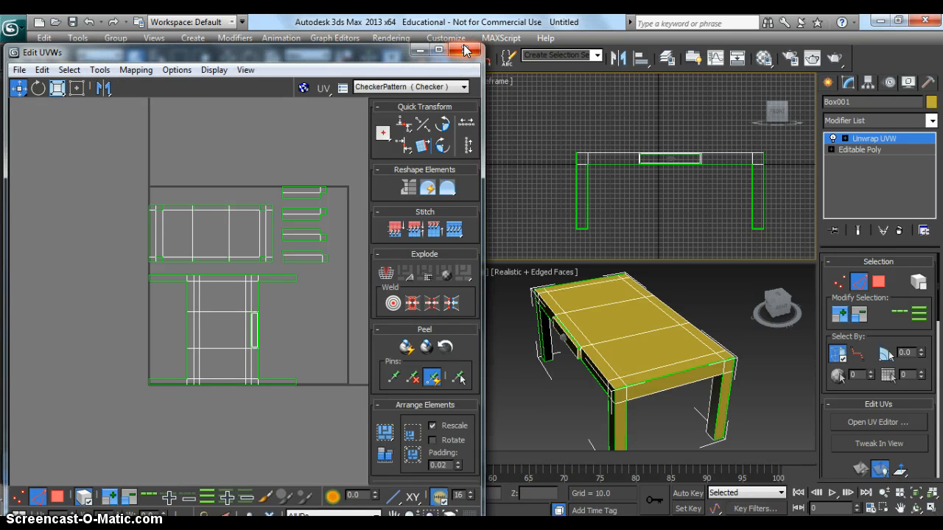
pyautogui.click(464, 50)
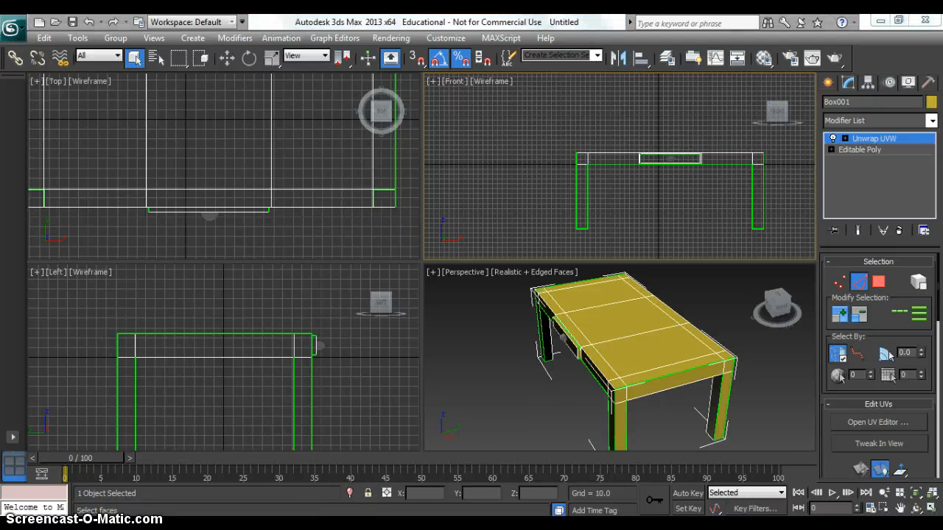
# Switch to Photoshop and open the Desk UVW image from the Room Animation folder inside 3d
pyautogui.hotkey('alt', 'Tab')
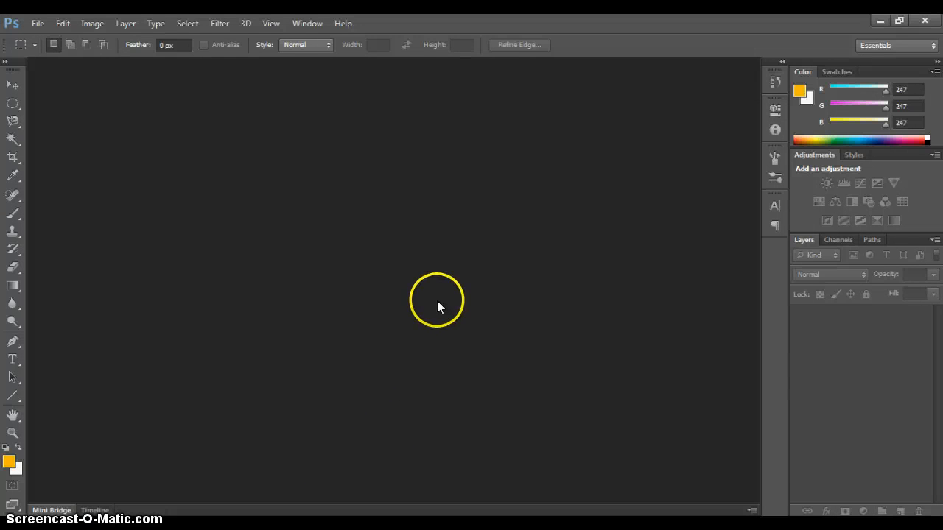
pyautogui.click(37, 25)
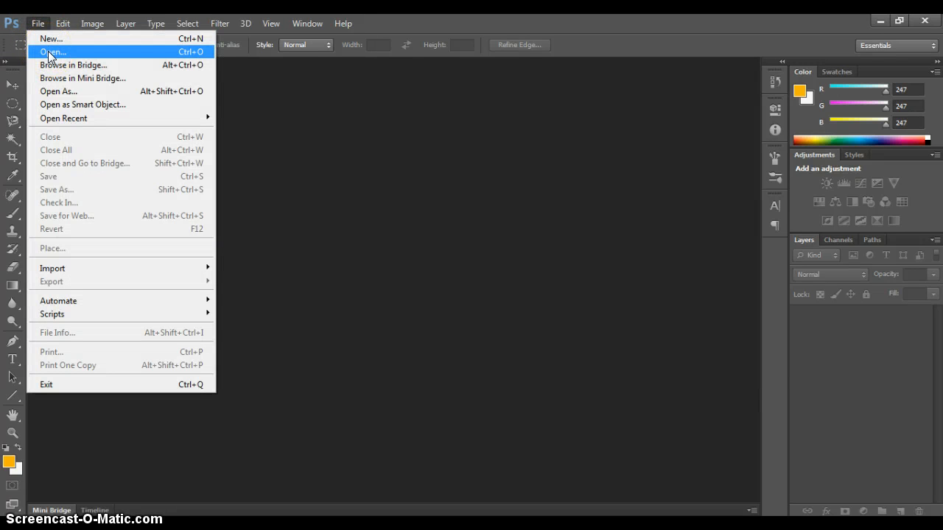
pyautogui.click(48, 52)
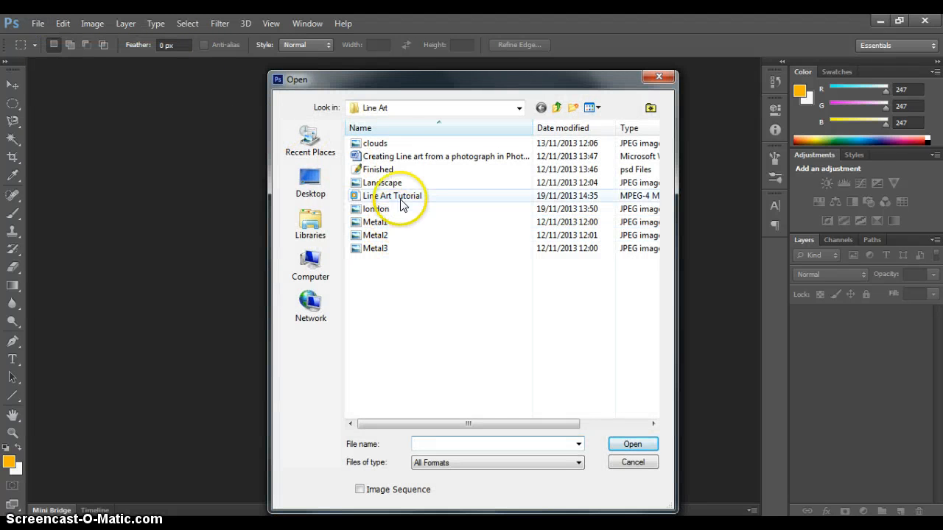
pyautogui.click(556, 107)
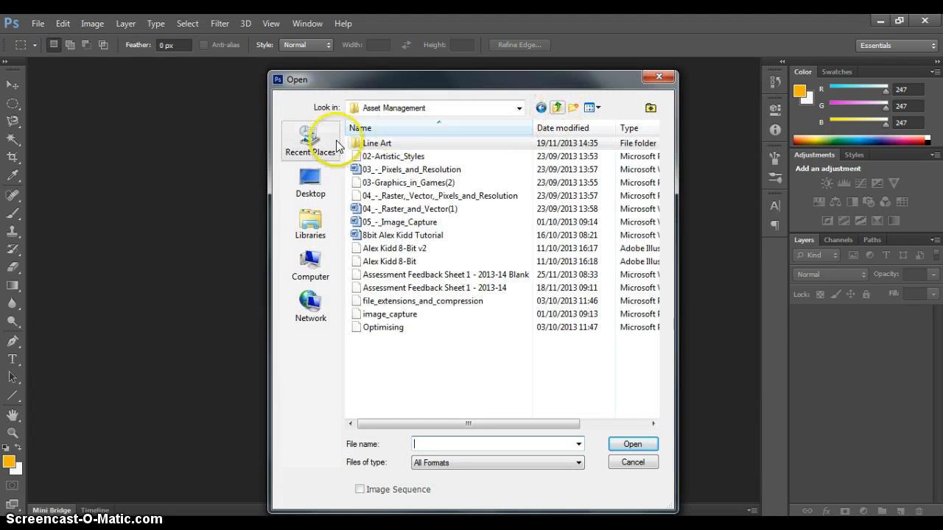
pyautogui.click(556, 107)
pyautogui.doubleClick(375, 143)
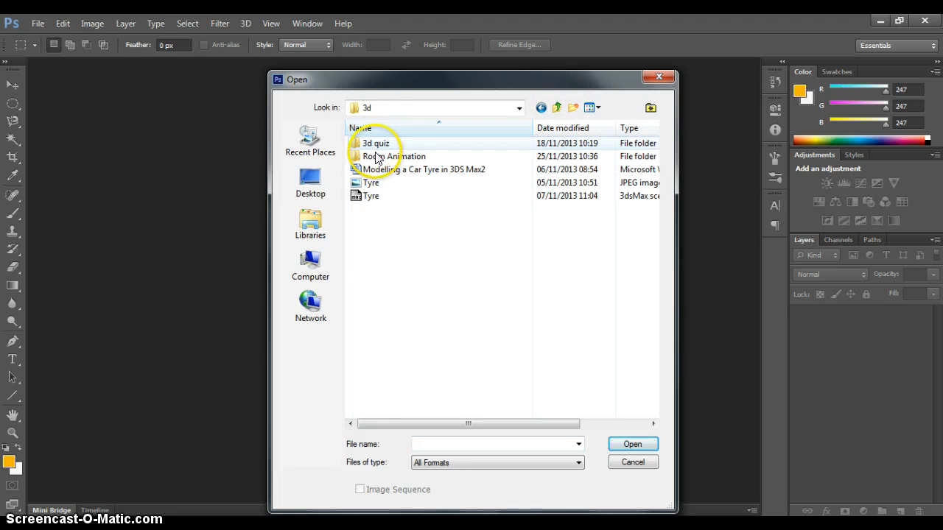
pyautogui.doubleClick(374, 156)
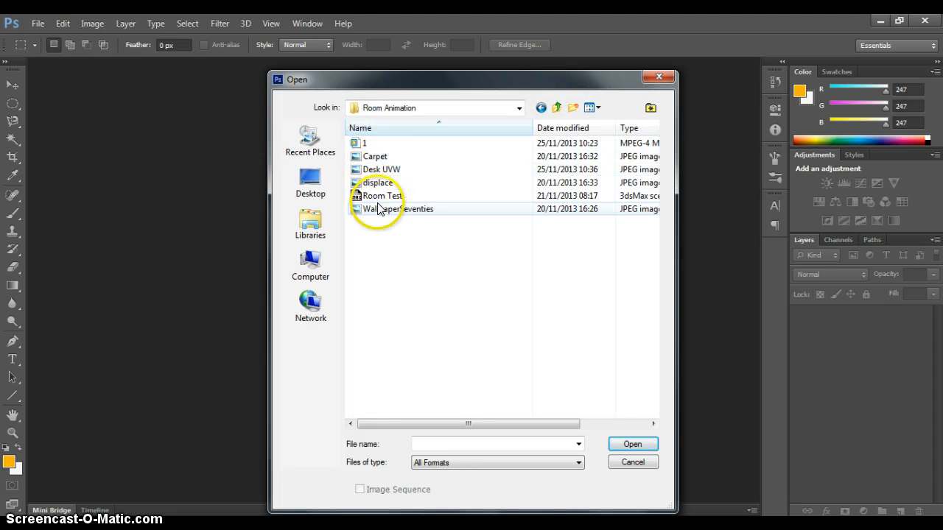
pyautogui.doubleClick(390, 168)
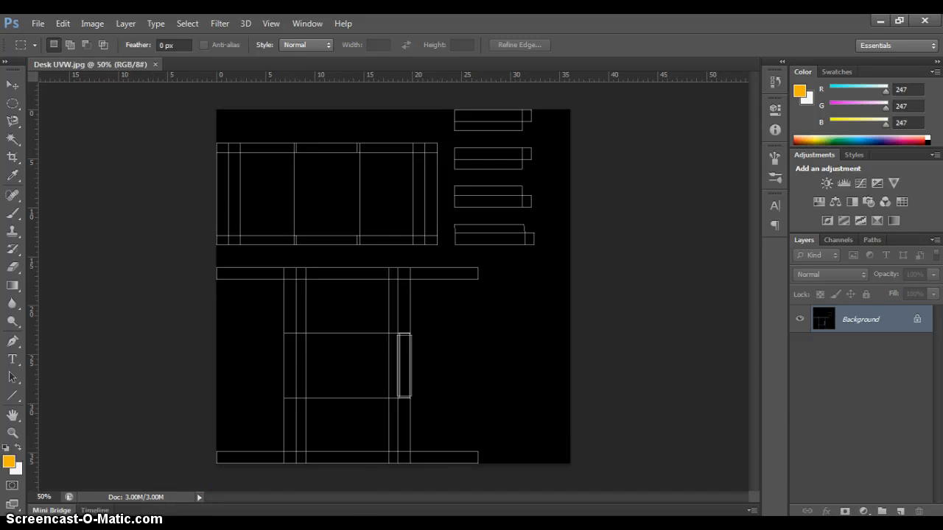
pyautogui.click(572, 347)
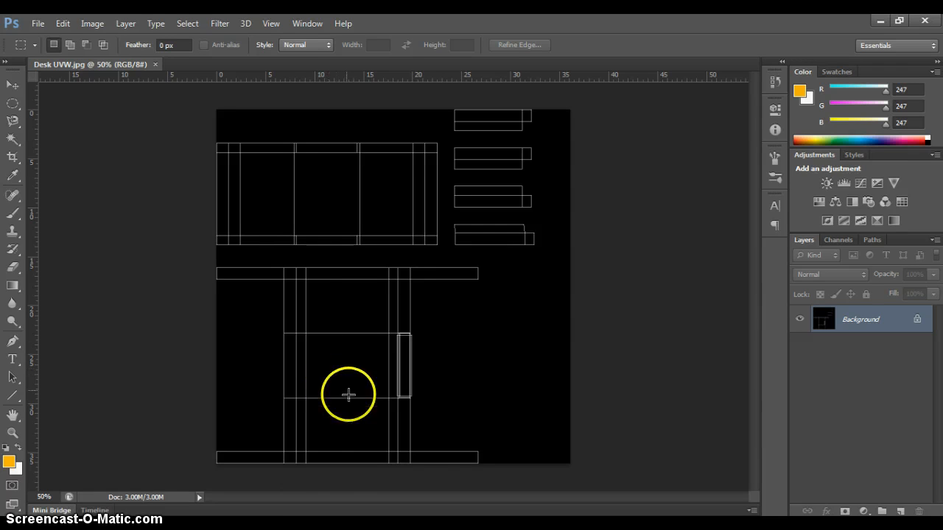
# Enlarge the wood texture on the Wood layer to about 4.23 by 3.21 cm, keeping it in the template's upper-left corner
pyautogui.moveTo(274, 528)
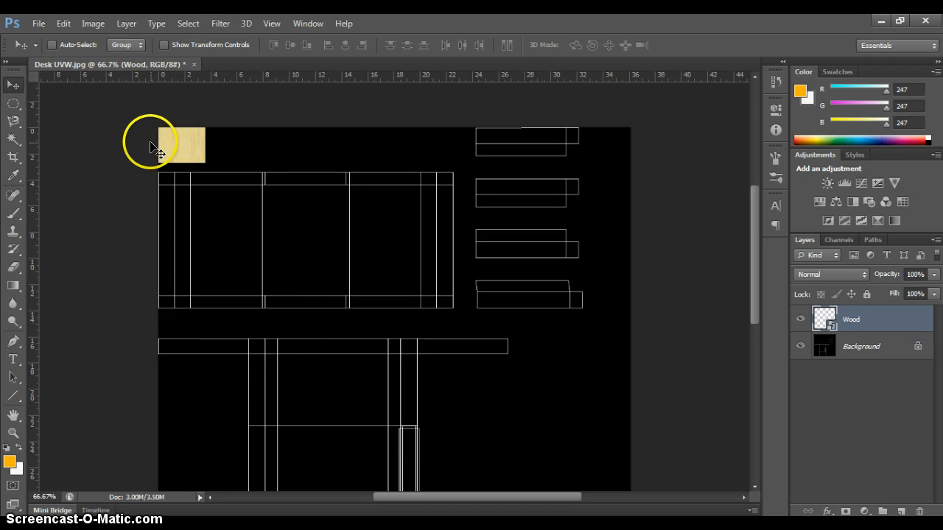
pyautogui.hotkey('ctrl', 't')
pyautogui.moveTo(205, 162)
pyautogui.mouseDown()
pyautogui.moveTo(448, 415)
pyautogui.moveTo(487, 376)
pyautogui.moveTo(497, 381)
pyautogui.moveTo(214, 169)
pyautogui.mouseUp()
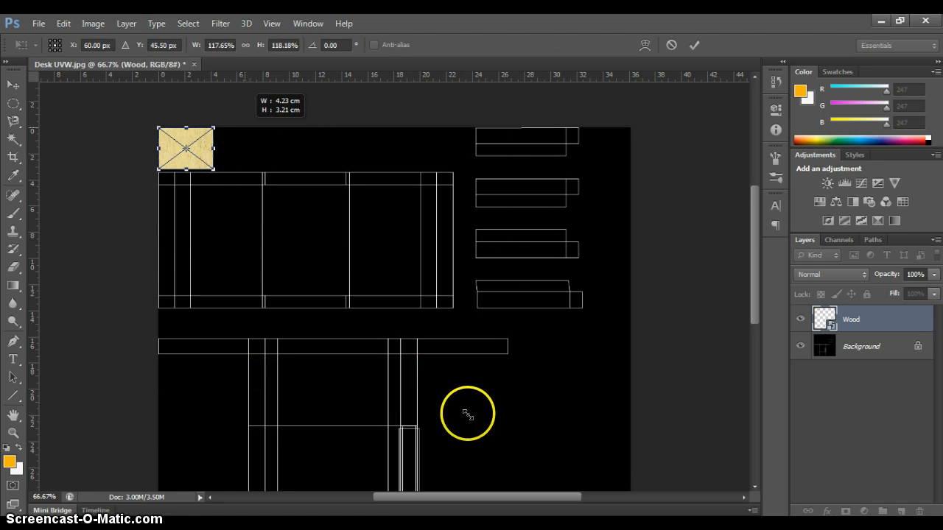
pyautogui.press('Return')
pyautogui.click(233, 134)
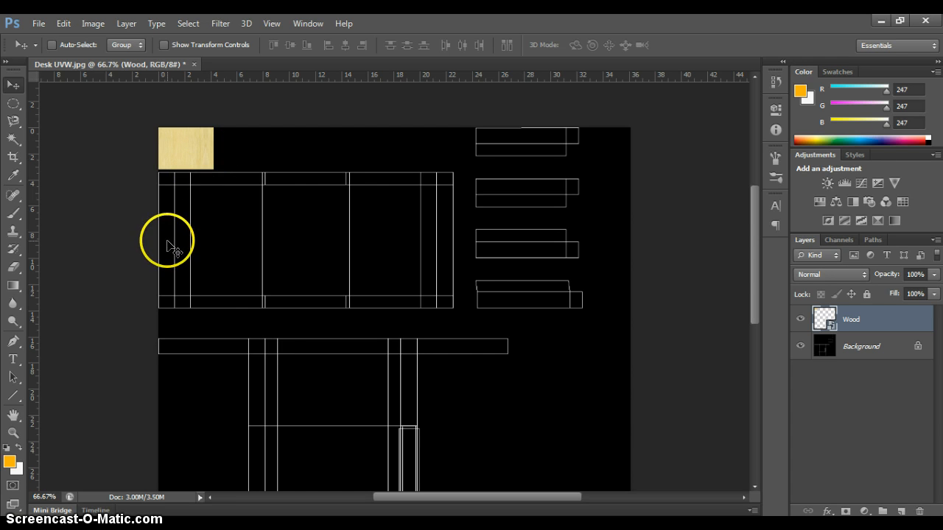
# Choose the Brush tool and set the foreground colour to pure red, ff0000
pyautogui.click(13, 215)
pyautogui.click(6, 464)
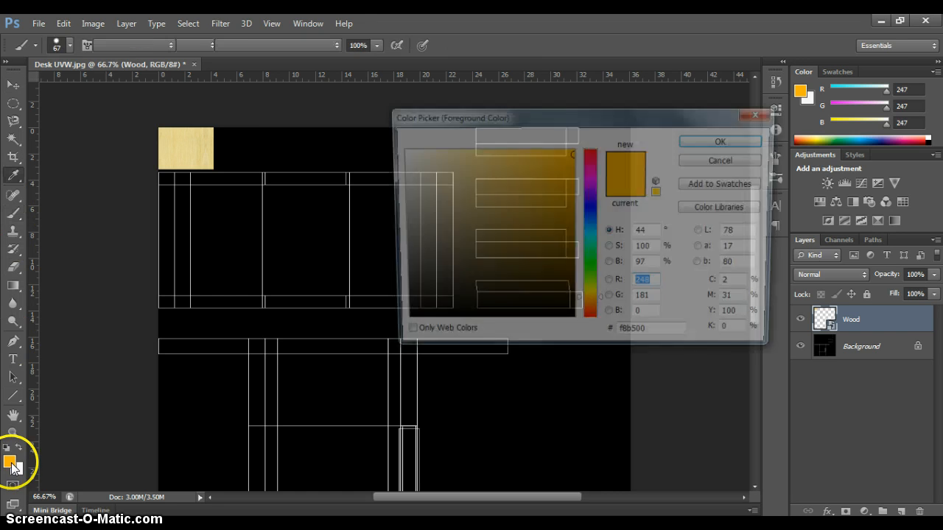
pyautogui.moveTo(590, 294); pyautogui.dragTo(589, 324)
pyautogui.write('255')
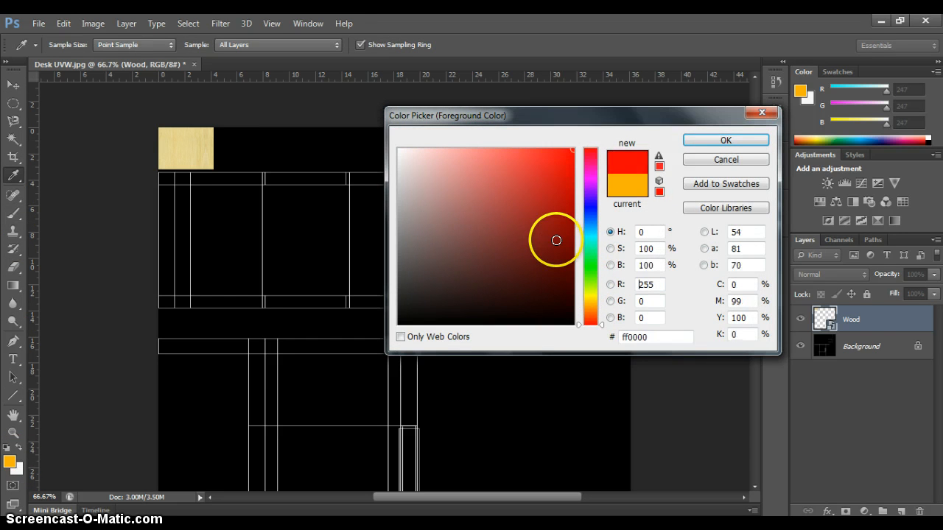
pyautogui.click(737, 138)
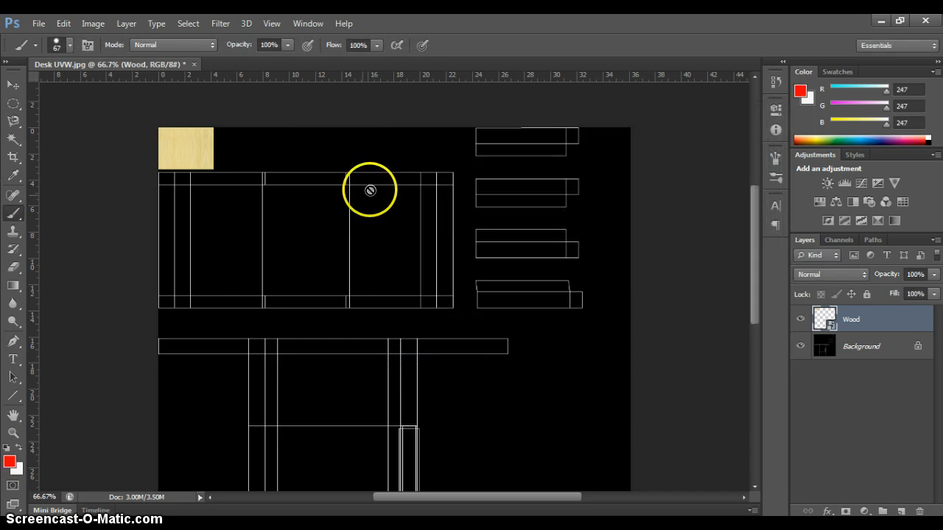
pyautogui.click(243, 208)
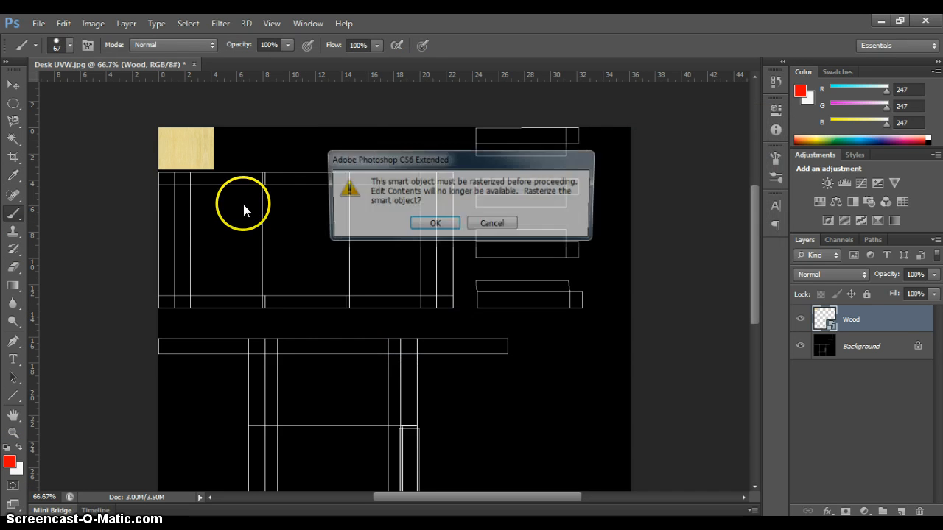
pyautogui.click(482, 224)
pyautogui.click(458, 216)
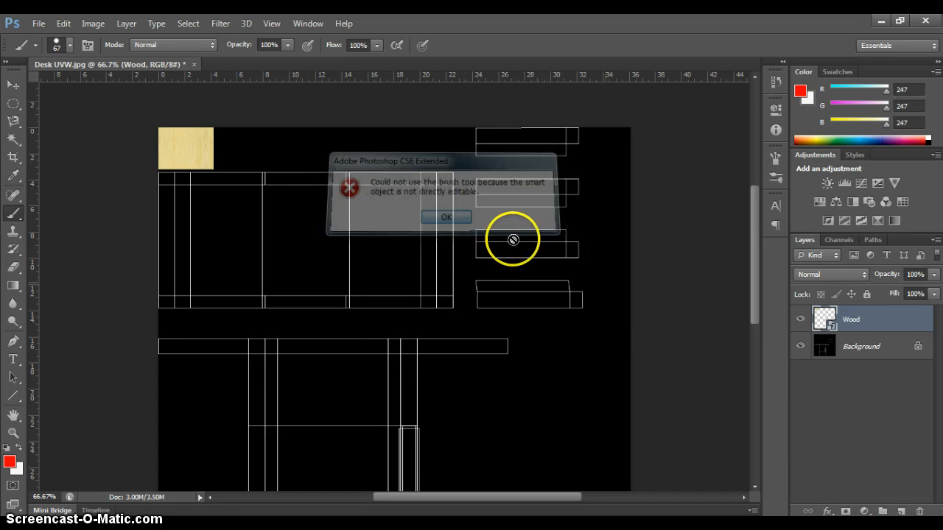
# On a new layer, handwrite a first name in red with a 9 px brush across the template's upper rectangular panel
pyautogui.click(902, 511)
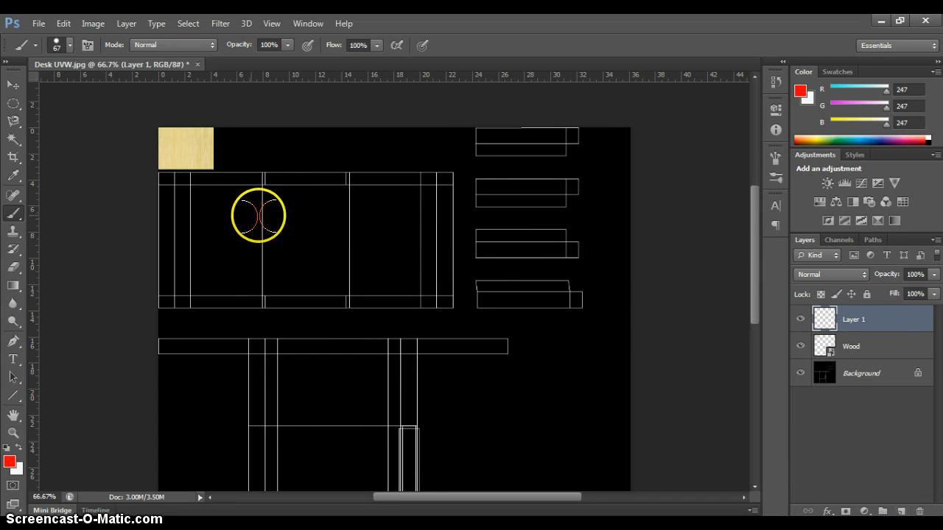
pyautogui.click(67, 45)
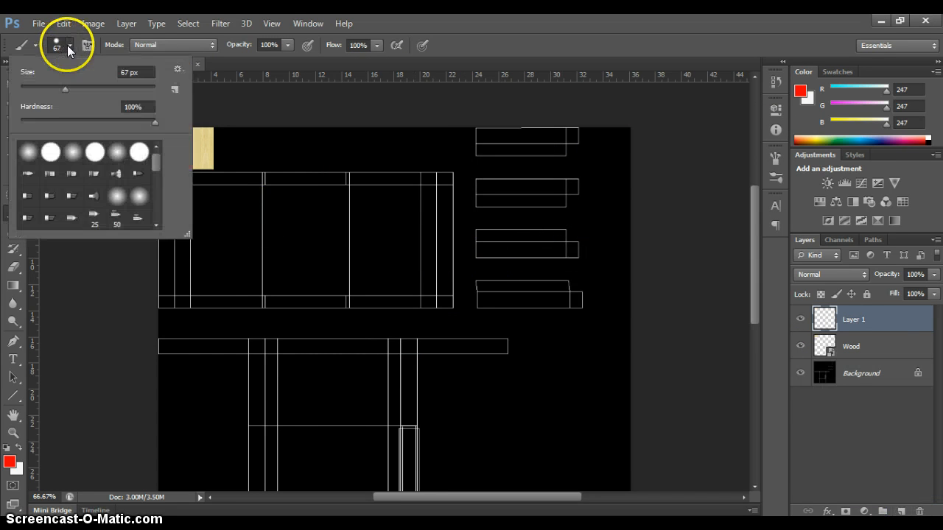
pyautogui.click(63, 87)
pyautogui.moveTo(63, 87); pyautogui.dragTo(29, 89)
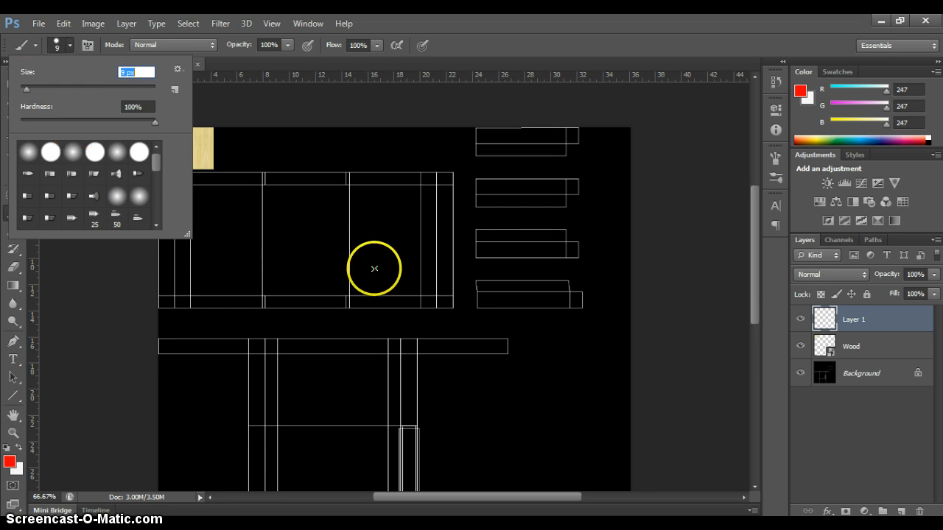
pyautogui.moveTo(237, 212)
pyautogui.mouseDown()
pyautogui.moveTo(216, 245)
pyautogui.moveTo(234, 231)
pyautogui.moveTo(251, 255)
pyautogui.mouseUp()
pyautogui.moveTo(269, 215)
pyautogui.mouseDown()
pyautogui.moveTo(292, 254)
pyautogui.moveTo(333, 260)
pyautogui.moveTo(361, 247)
pyautogui.moveTo(356, 270)
pyautogui.mouseUp()
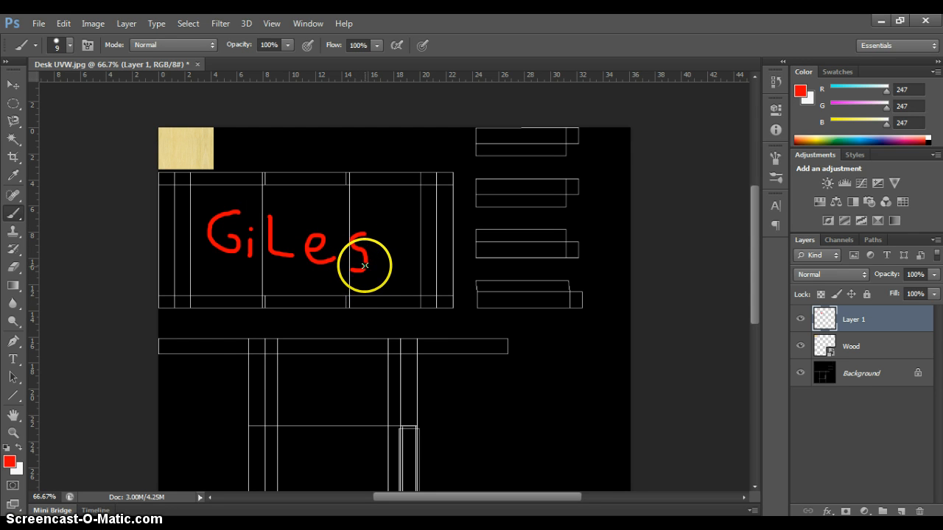
# Save a JPEG copy of the painted template as Testing in the Room Animation folder at quality 10, Baseline ("Standard")
pyautogui.click(40, 24)
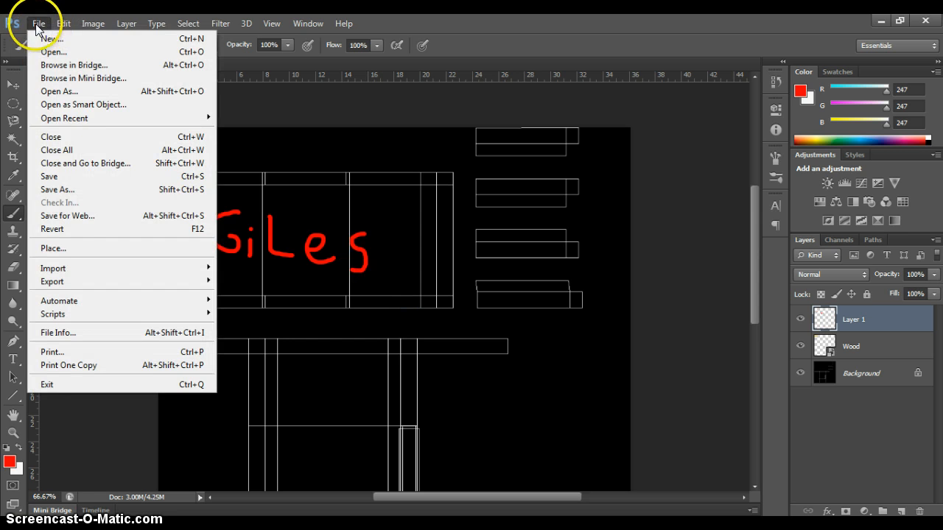
pyautogui.click(86, 190)
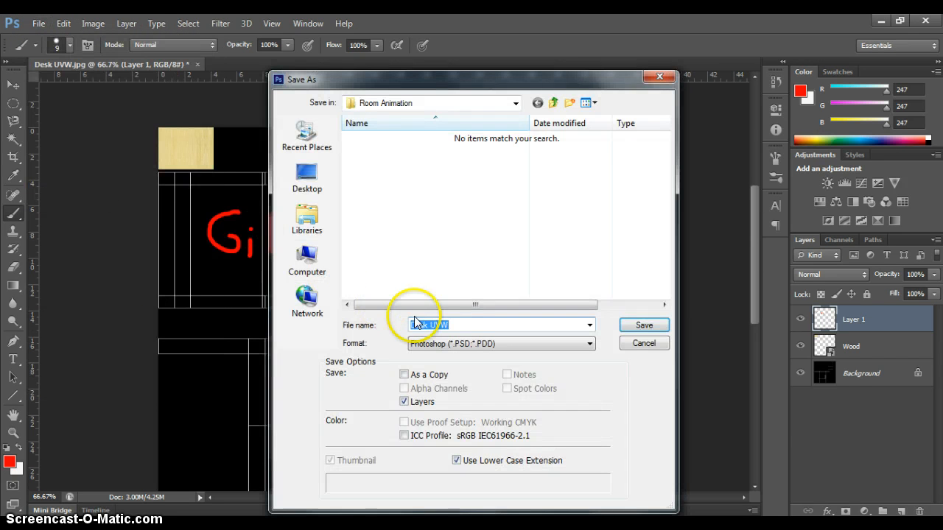
pyautogui.click(442, 343)
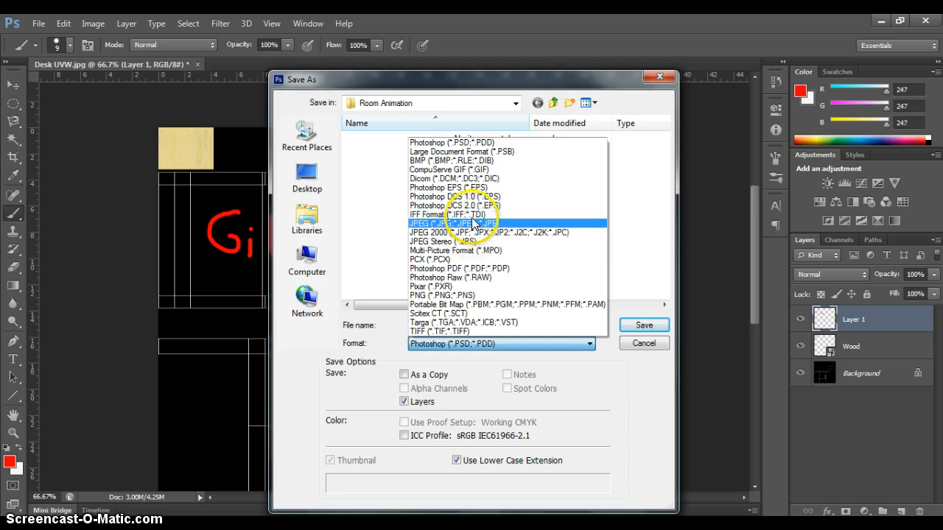
pyautogui.click(474, 224)
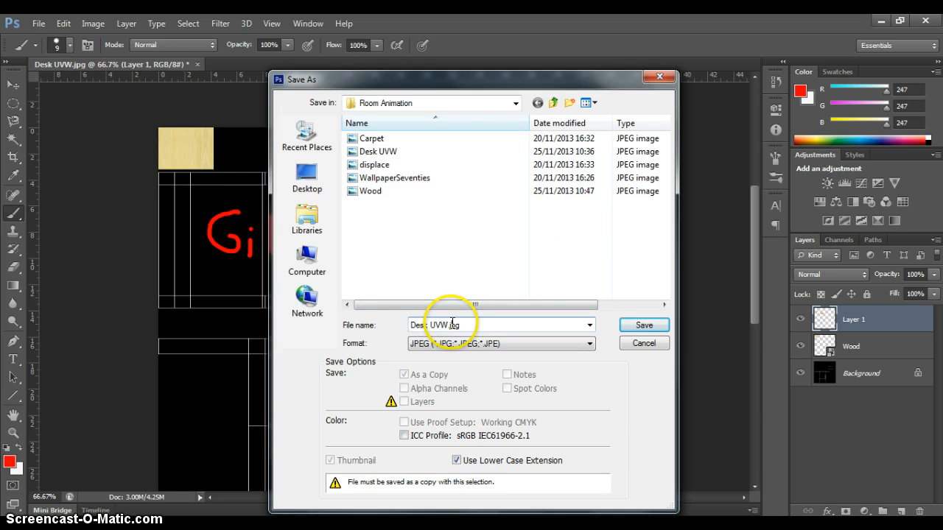
pyautogui.moveTo(448, 324); pyautogui.dragTo(361, 325)
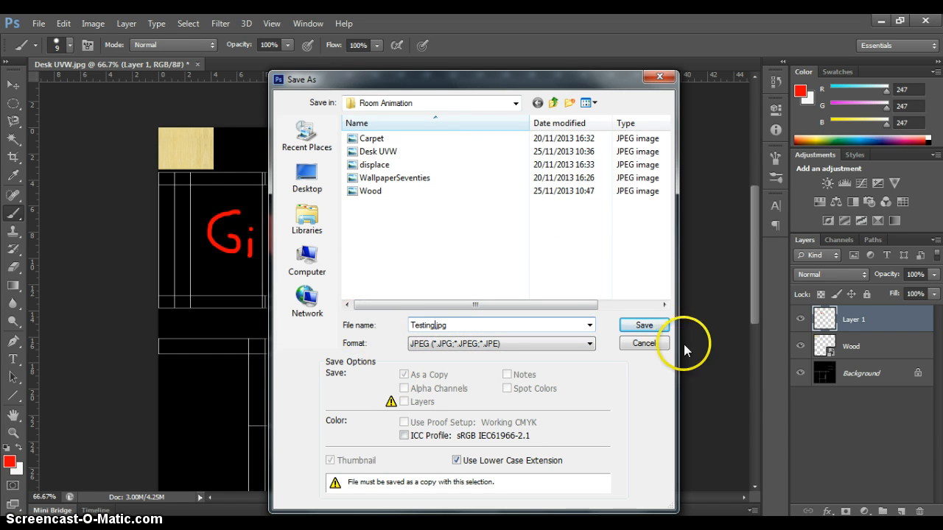
pyautogui.click(657, 325)
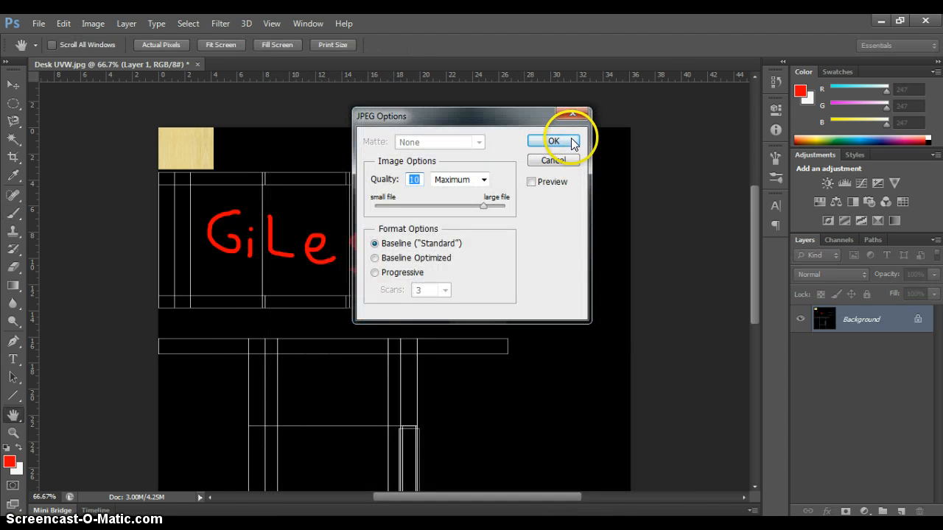
pyautogui.click(570, 140)
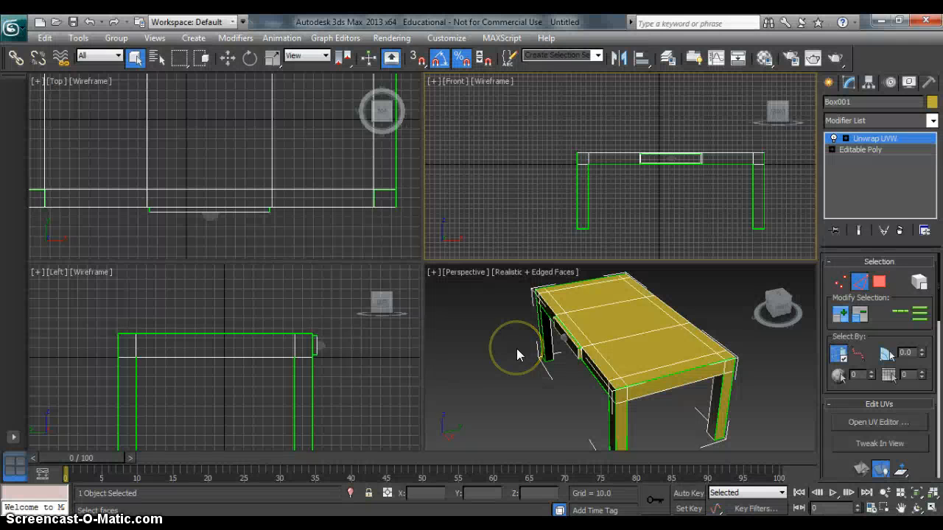
# Open the Material Editor and reset the two brown sample materials to their default settings
pyautogui.press('m')
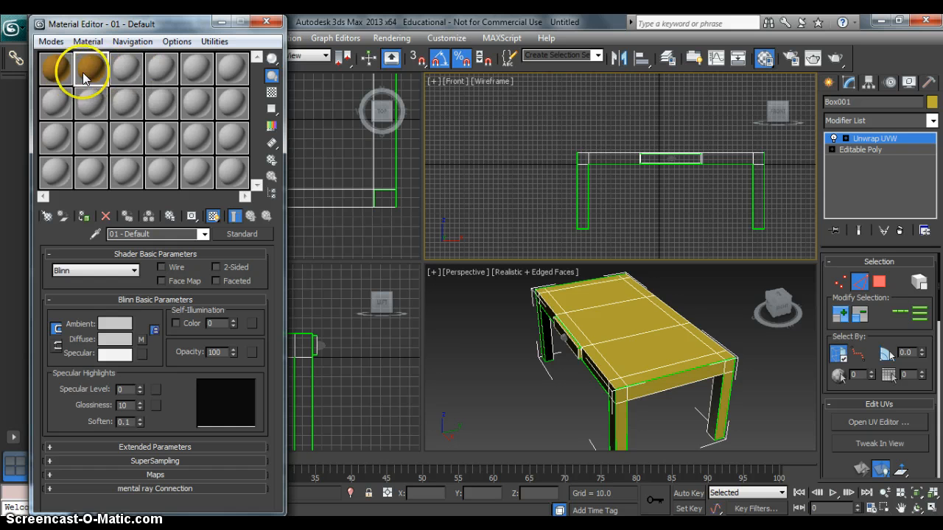
pyautogui.click(105, 217)
pyautogui.click(530, 321)
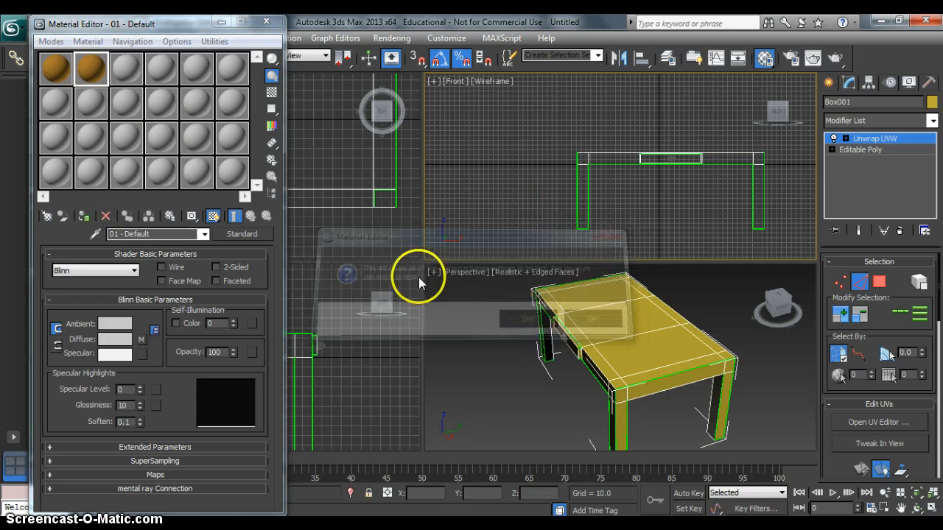
pyautogui.click(54, 67)
pyautogui.click(105, 216)
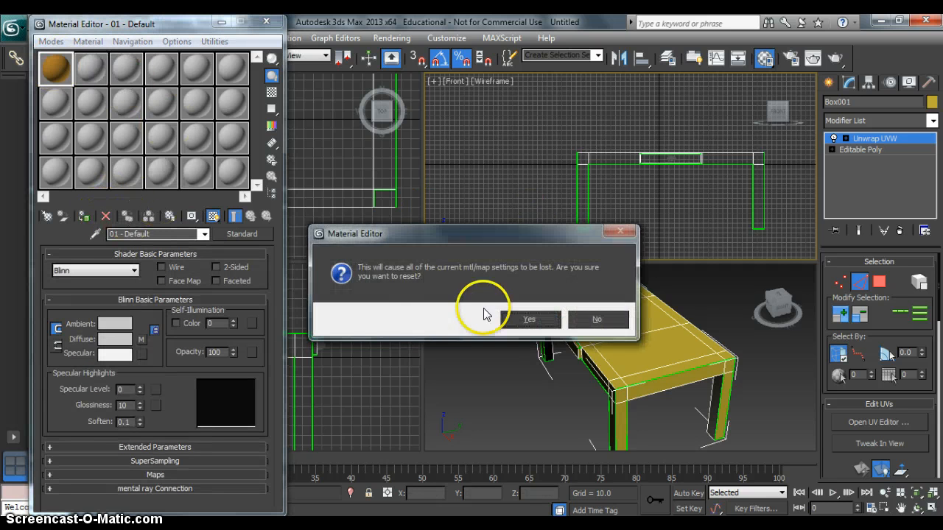
pyautogui.click(538, 320)
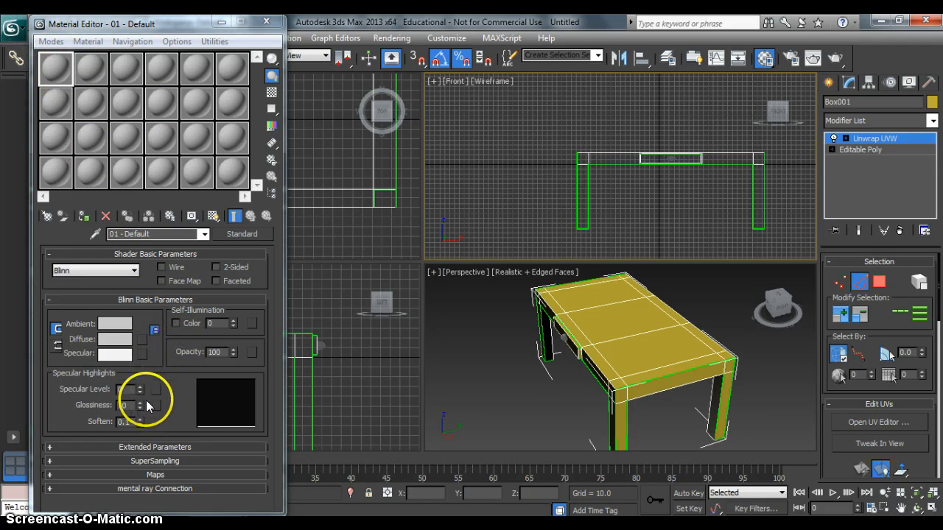
# Load Testing.jpg from the Room Animation folder as a Bitmap map in the first material's Diffuse slot
pyautogui.click(142, 341)
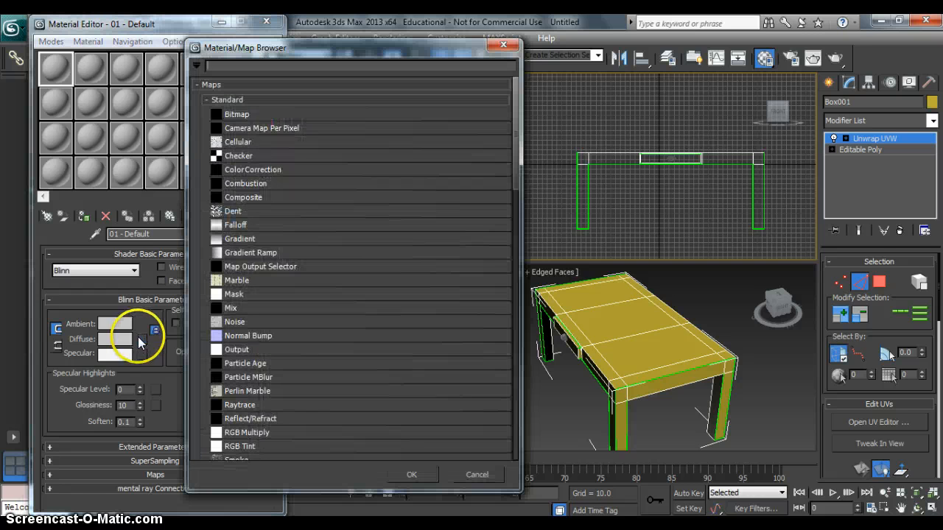
pyautogui.click(237, 116)
pyautogui.doubleClick(237, 116)
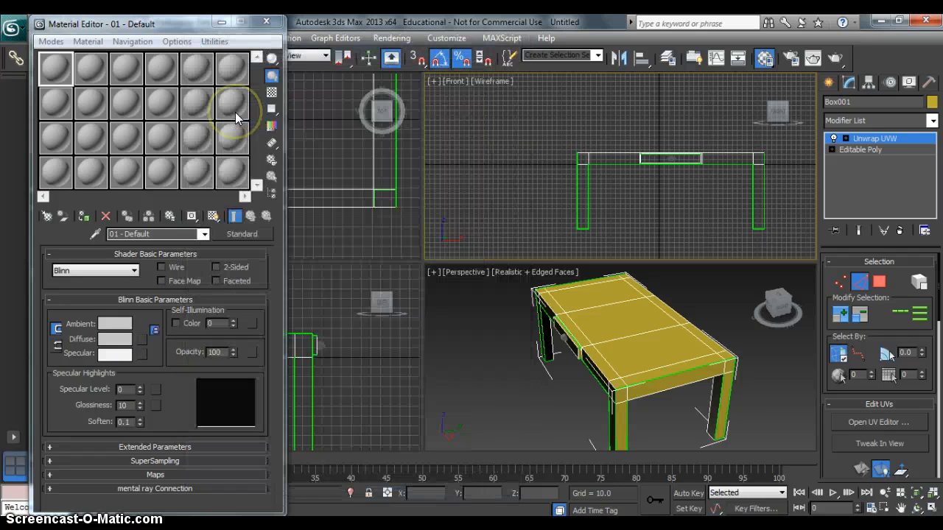
pyautogui.moveTo(269, 36); pyautogui.dragTo(488, 44)
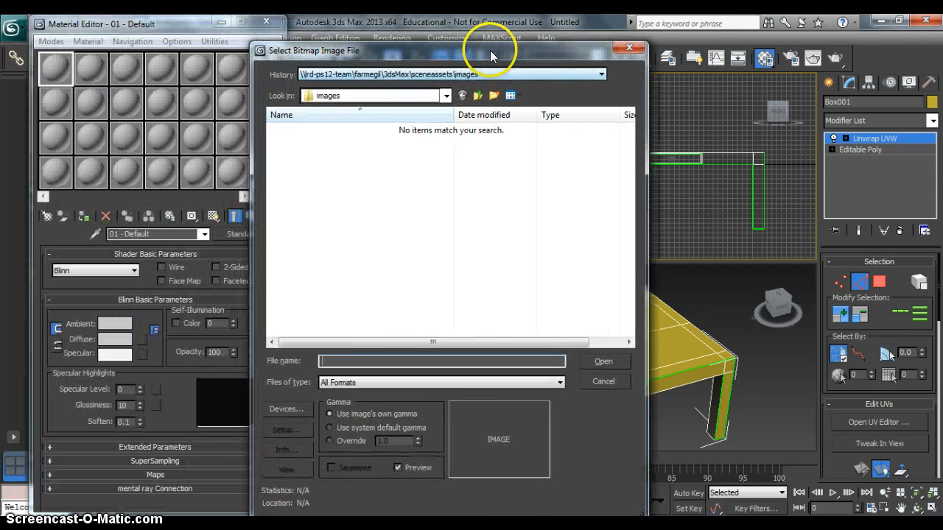
pyautogui.click(384, 75)
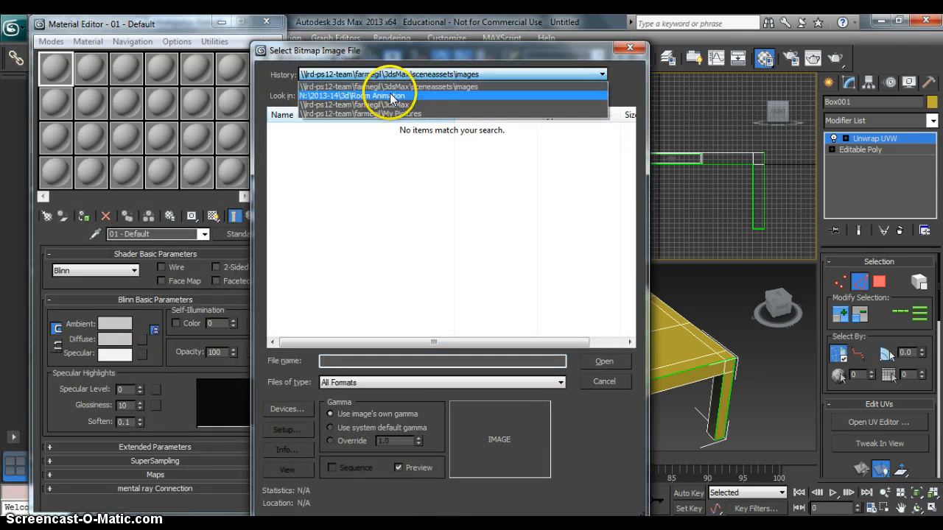
pyautogui.click(385, 90)
pyautogui.doubleClick(298, 170)
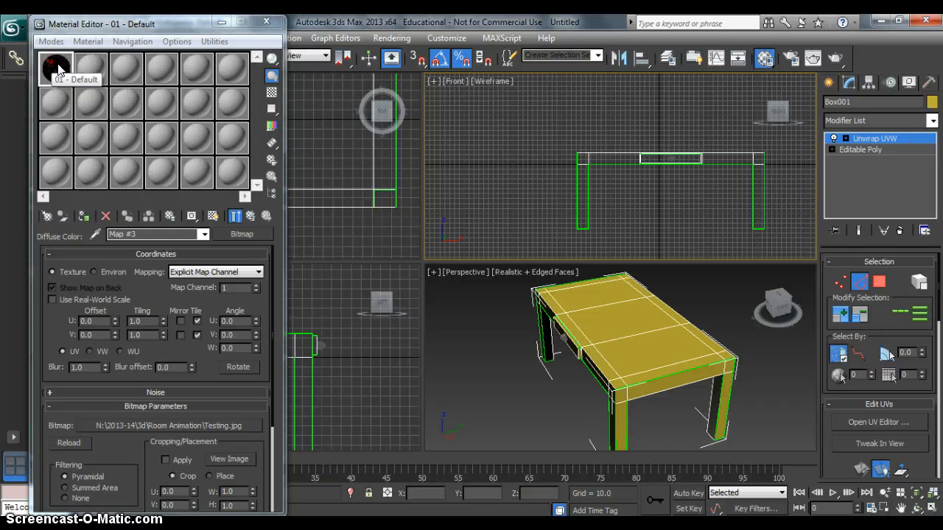
# Assign the first material to the desk and show it shaded in the viewport
pyautogui.moveTo(54, 69); pyautogui.dragTo(570, 325)
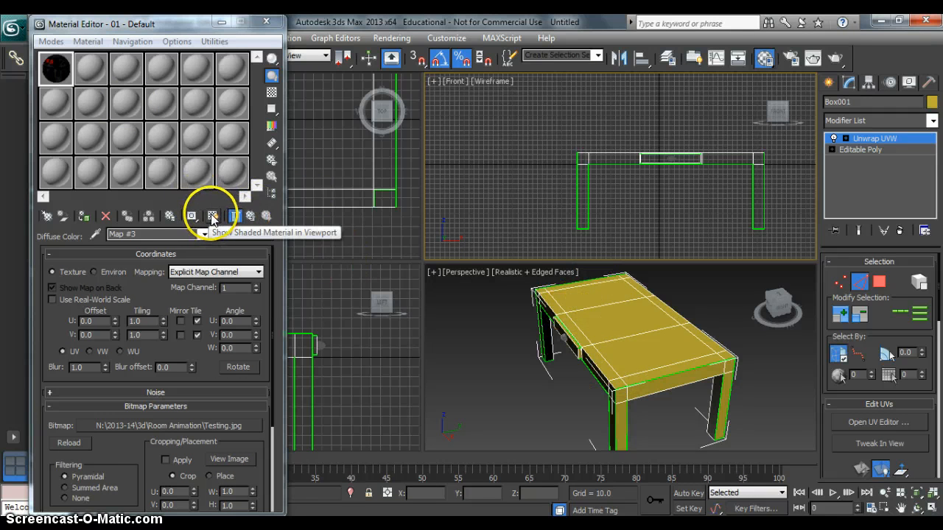
pyautogui.click(249, 216)
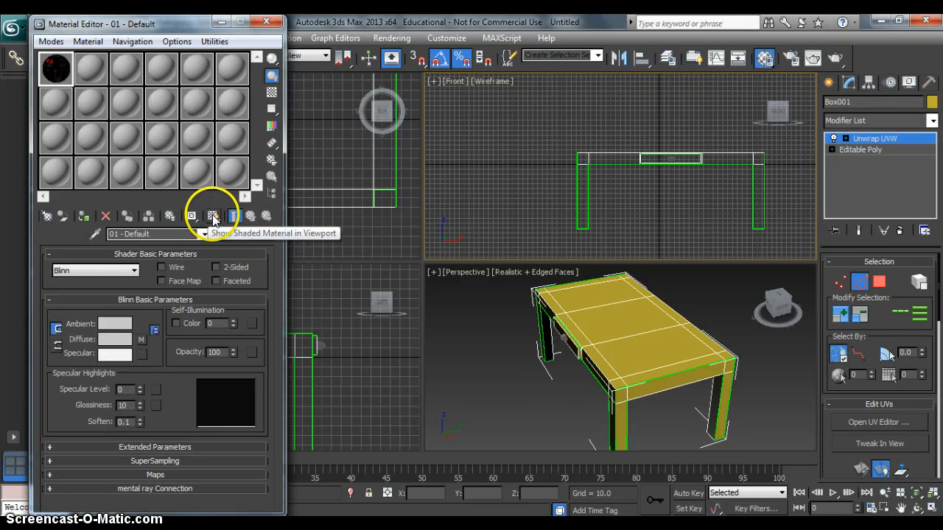
pyautogui.click(213, 216)
pyautogui.moveTo(57, 65)
pyautogui.mouseDown()
pyautogui.moveTo(541, 337)
pyautogui.moveTo(607, 332)
pyautogui.mouseUp()
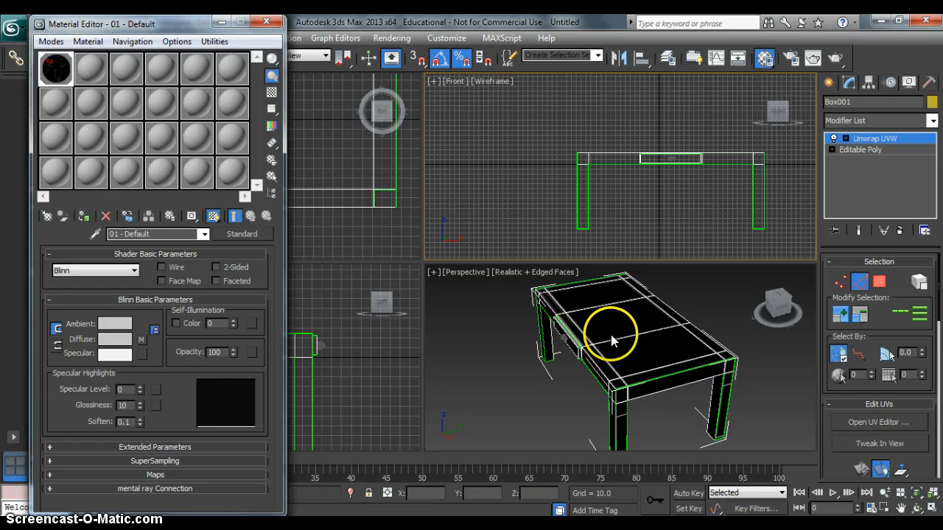
# Leave the edge level of the Unwrap UVW modifier and reapply the bitmap material to the desk
pyautogui.keyDown('alt'); pyautogui.moveTo(610, 334); pyautogui.dragTo(602, 319, button='middle'); pyautogui.keyUp('alt')
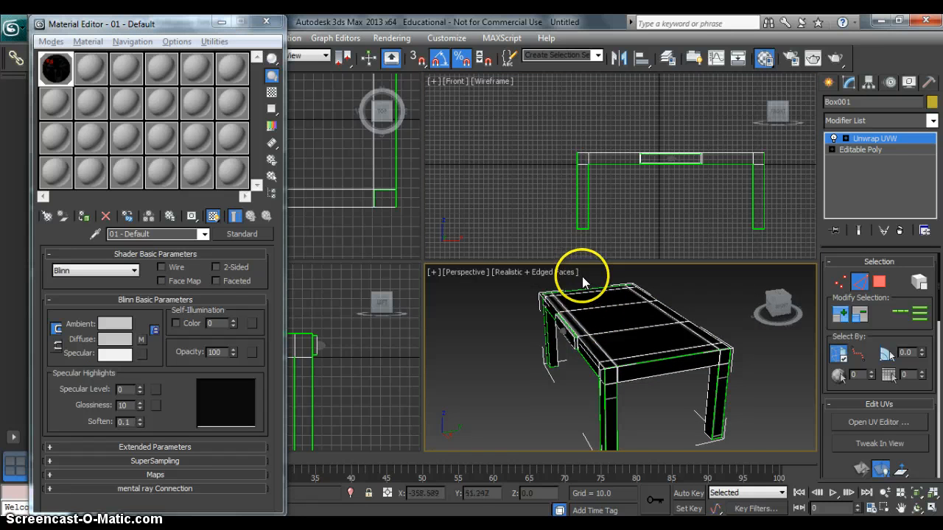
pyautogui.keyDown('alt'); pyautogui.moveTo(626, 362); pyautogui.dragTo(639, 346, button='middle'); pyautogui.keyUp('alt')
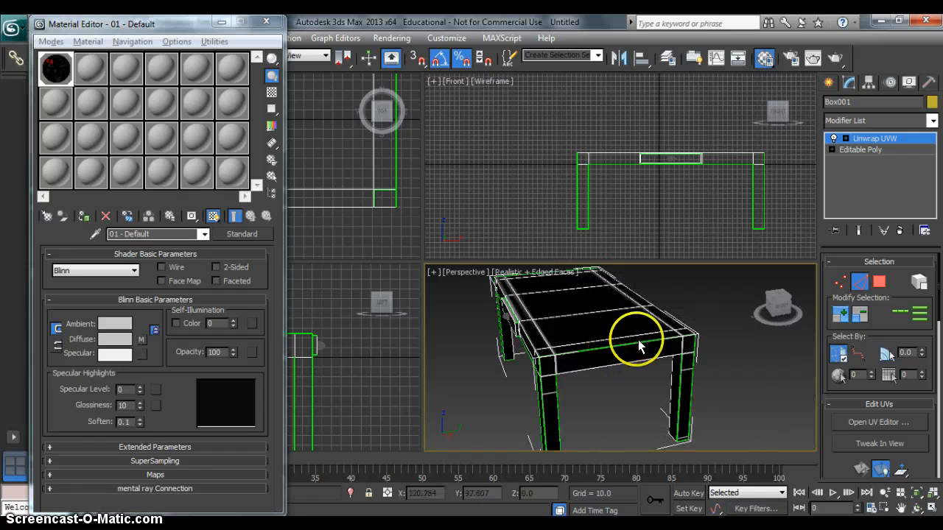
pyautogui.rightClick(729, 377)
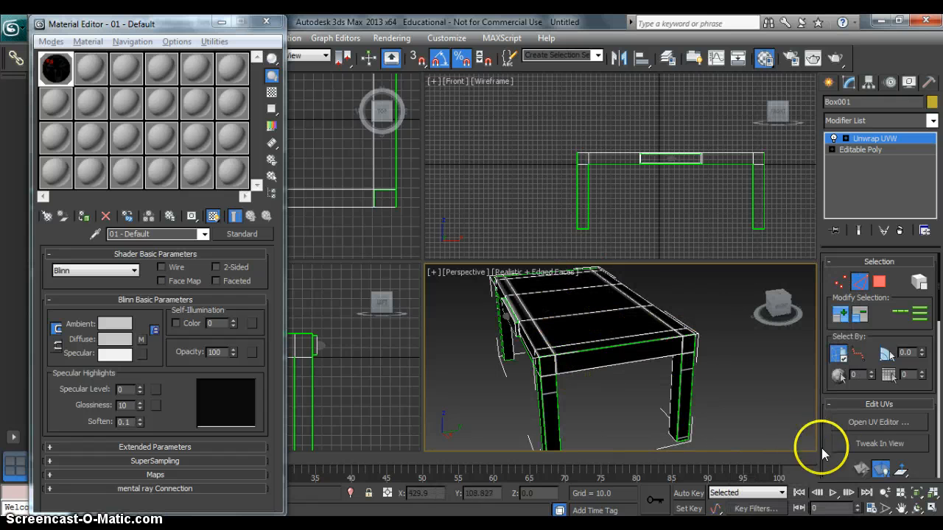
pyautogui.click(916, 510)
pyautogui.moveTo(621, 414)
pyautogui.mouseDown()
pyautogui.moveTo(608, 313)
pyautogui.moveTo(618, 296)
pyautogui.moveTo(614, 410)
pyautogui.moveTo(635, 411)
pyautogui.moveTo(622, 398)
pyautogui.mouseUp()
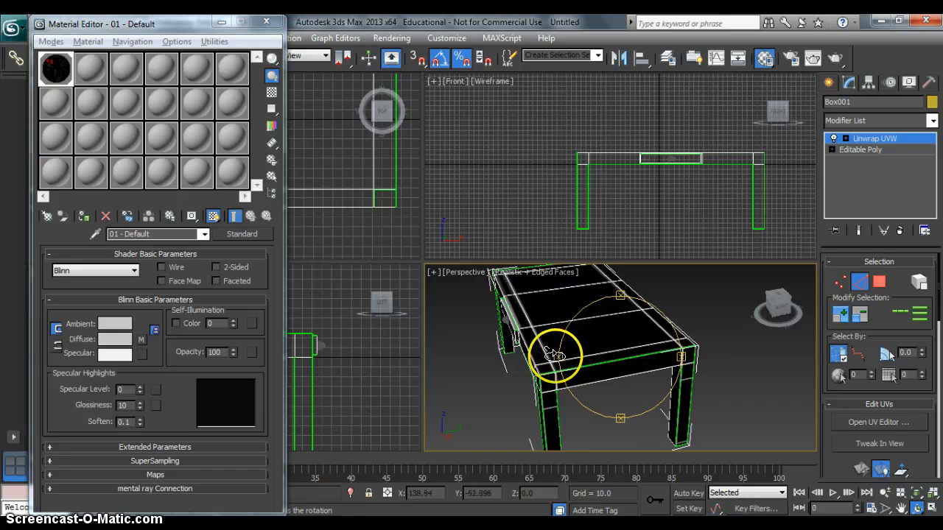
pyautogui.moveTo(558, 356); pyautogui.dragTo(603, 352)
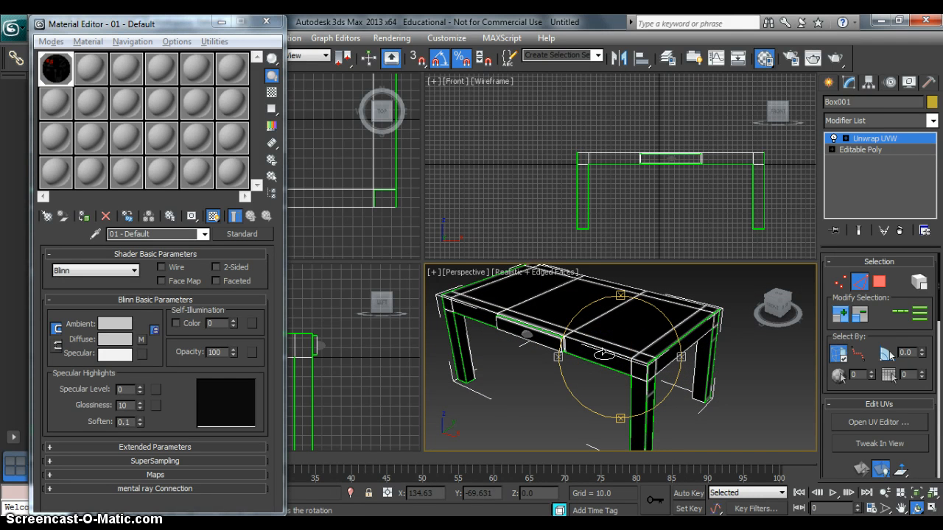
pyautogui.click(886, 140)
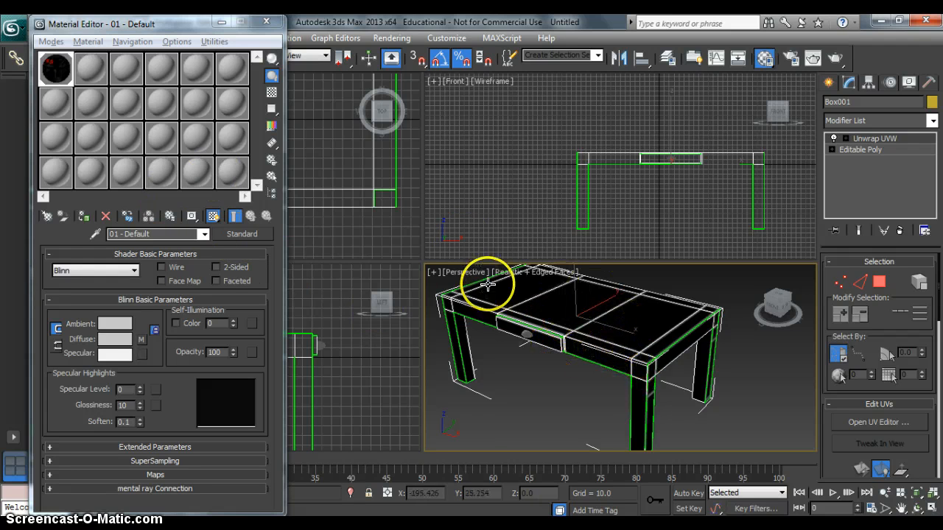
pyautogui.moveTo(77, 88); pyautogui.dragTo(595, 345)
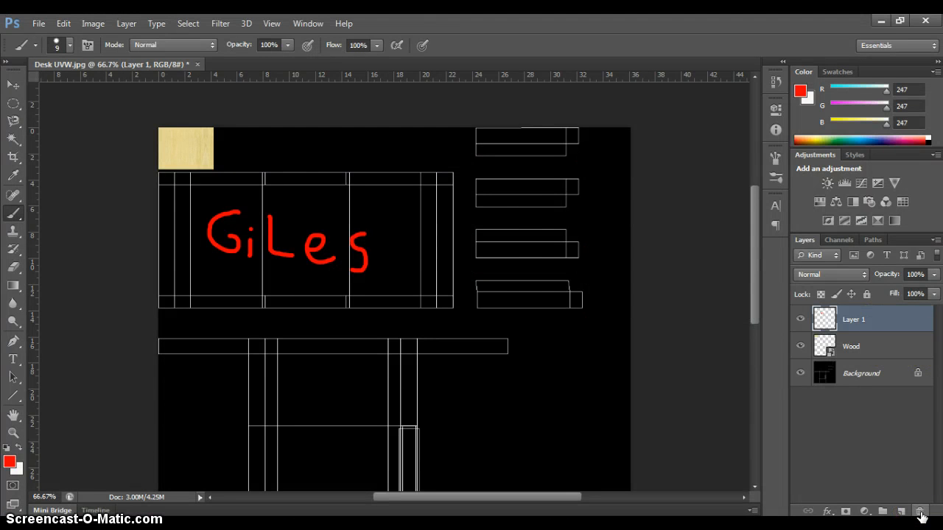
# Switch to Photoshop and delete Layer 1 with the red handwriting from the desk template
pyautogui.click(920, 513)
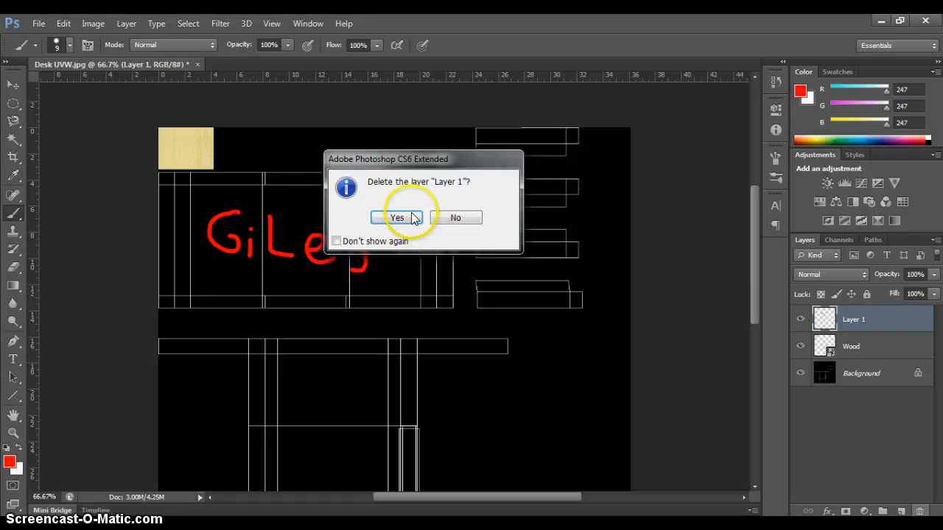
pyautogui.click(401, 215)
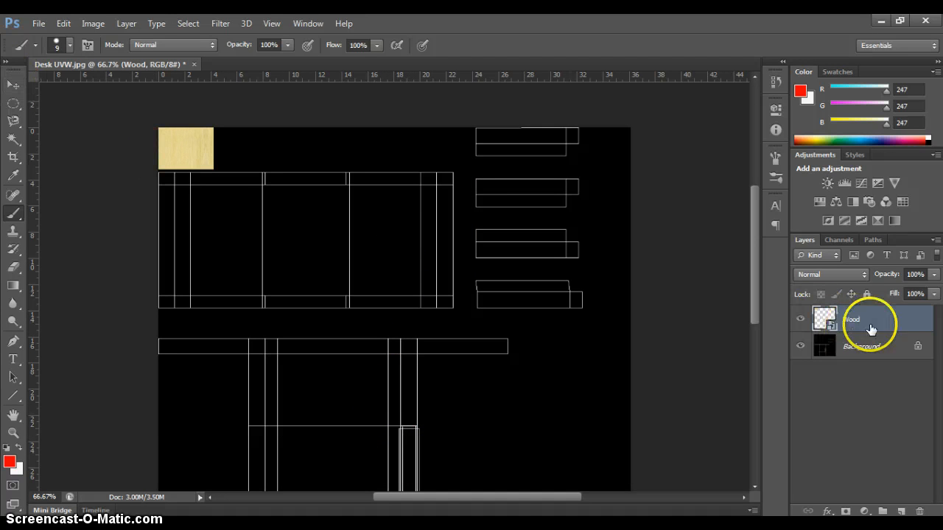
pyautogui.click(41, 25)
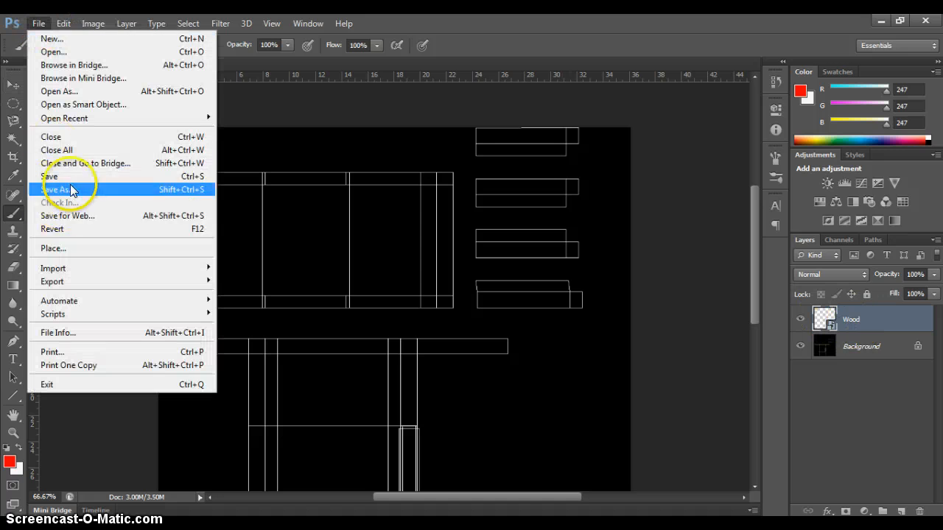
pyautogui.click(73, 248)
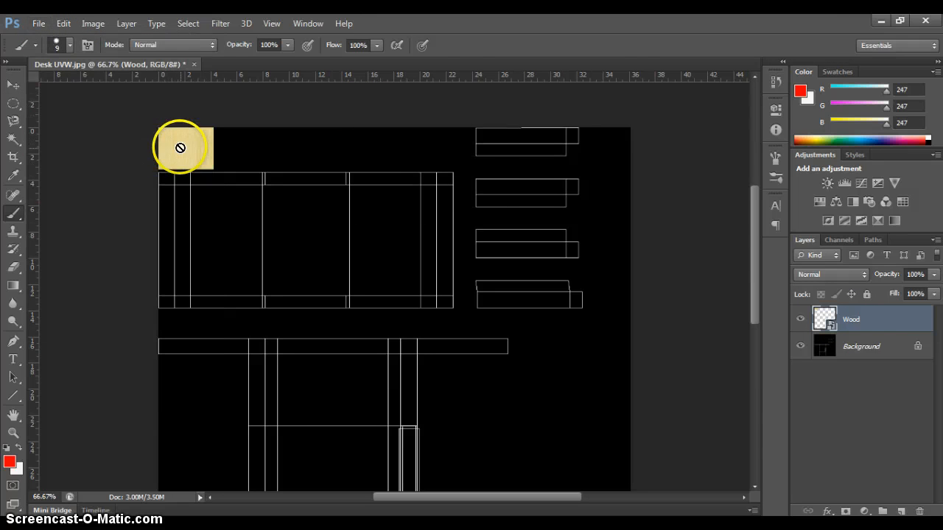
# Scale the wood swatch to the full height of the upper rectangular panel and place a duplicate beside it to cover the rest
pyautogui.click(13, 84)
pyautogui.moveTo(184, 156); pyautogui.dragTo(184, 200)
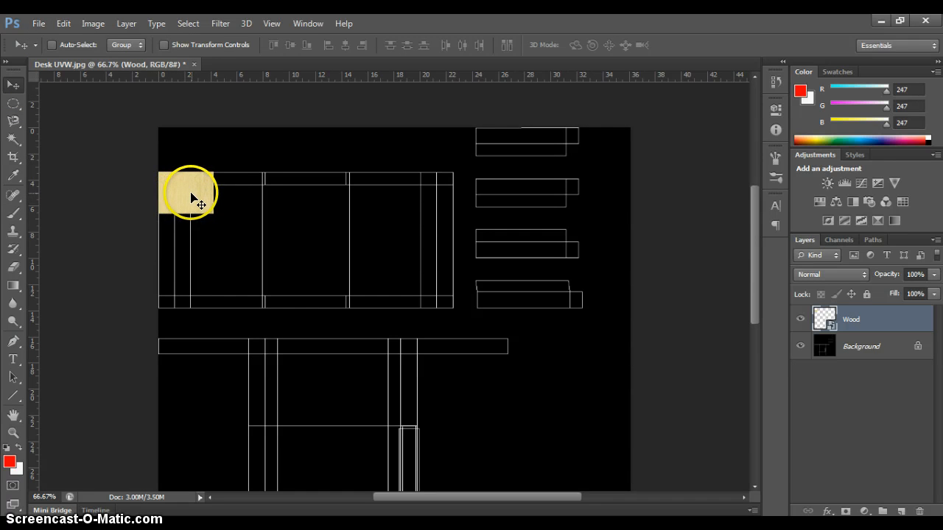
pyautogui.hotkey('ctrl', 't')
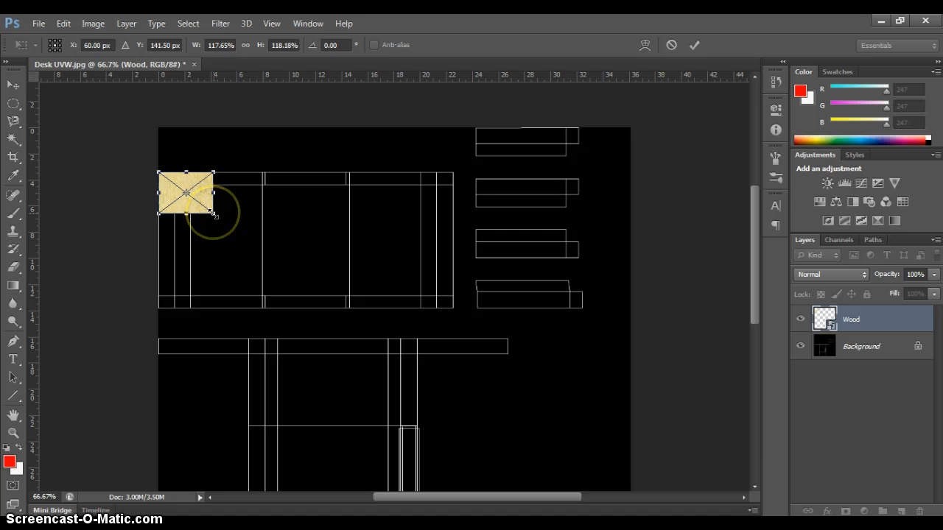
pyautogui.moveTo(212, 214); pyautogui.dragTo(336, 305)
pyautogui.press('Return')
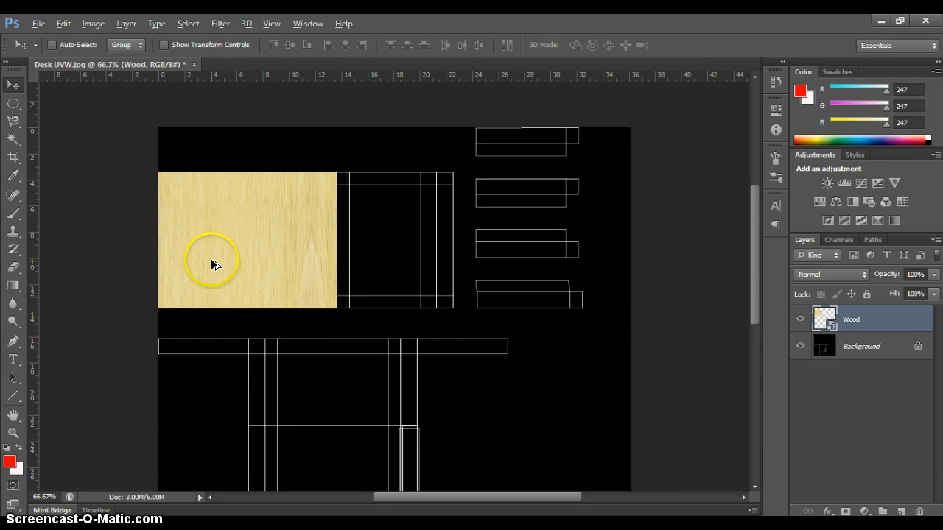
pyautogui.keyDown('alt'); pyautogui.moveTo(211, 261); pyautogui.dragTo(388, 262); pyautogui.keyUp('alt')
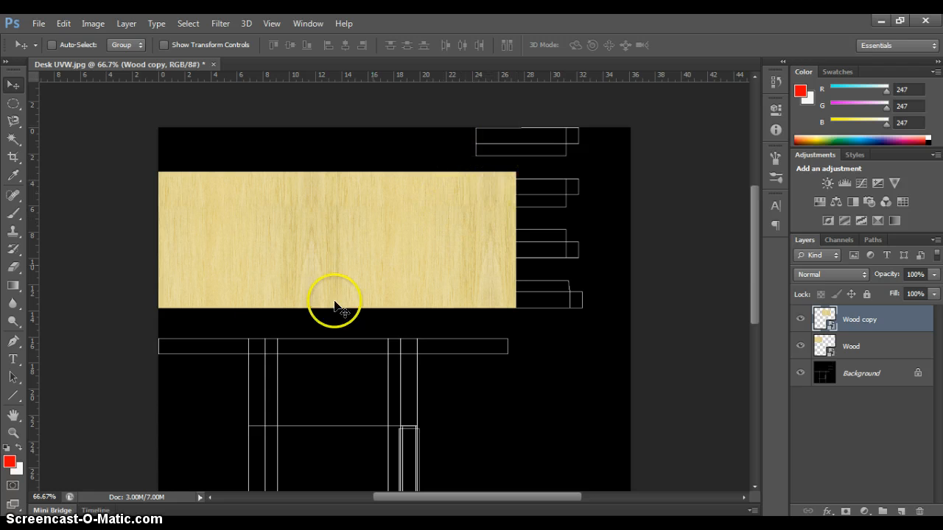
# Examine the template for the pieces the wood texture does not cover
pyautogui.scroll(-1, 310, 356)
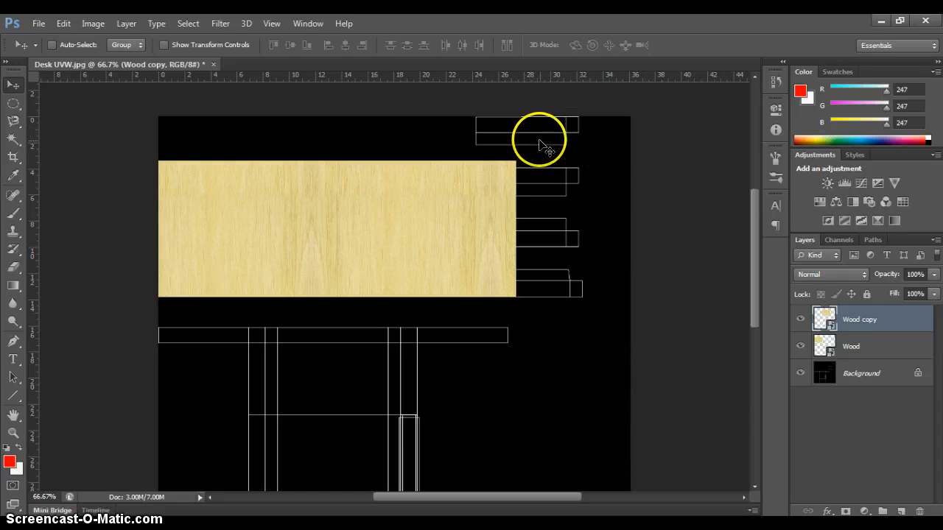
pyautogui.scroll(-3, 534, 210)
pyautogui.scroll(-4, 532, 220)
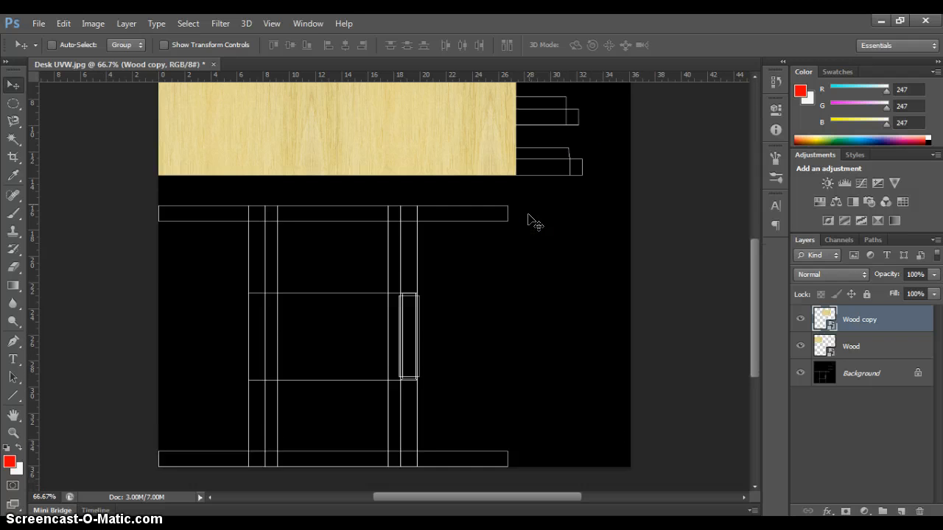
pyautogui.scroll(2, 509, 214)
pyautogui.scroll(2, 479, 118)
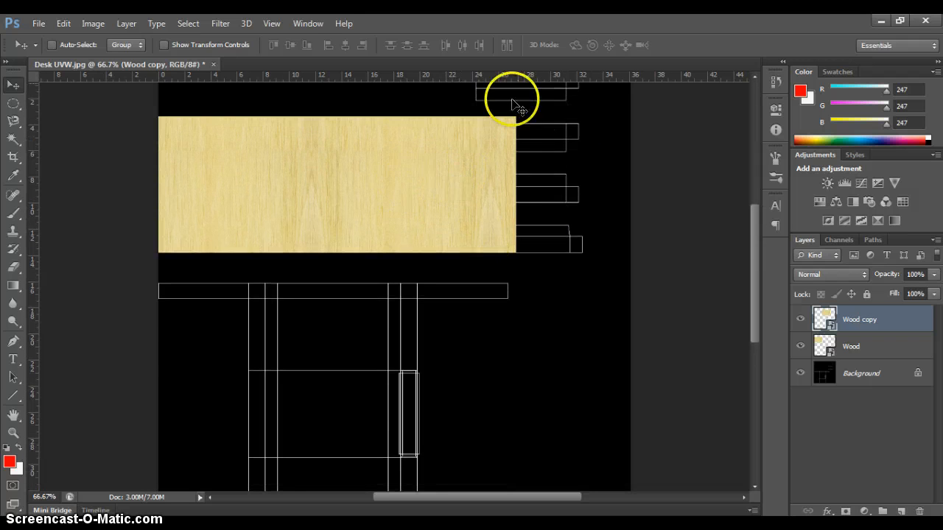
pyautogui.scroll(4, 508, 170)
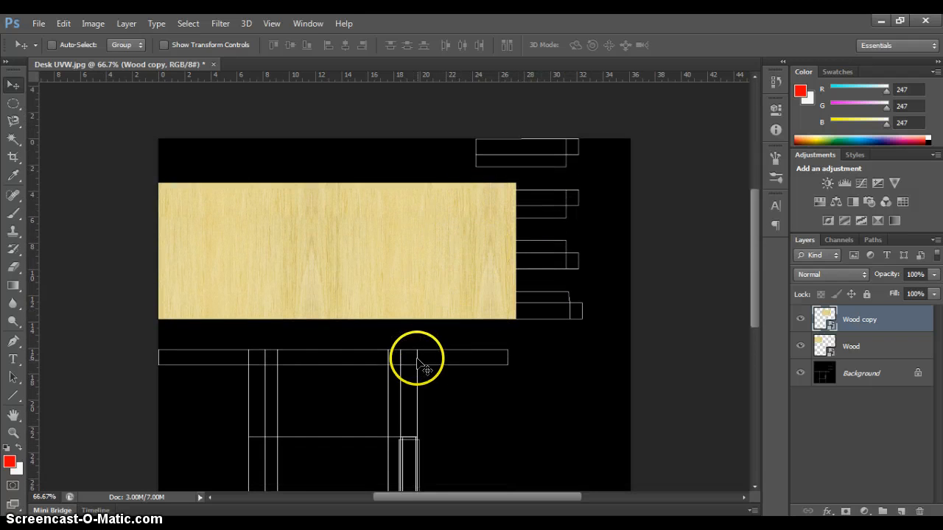
pyautogui.scroll(-8, 417, 347)
pyautogui.scroll(-2, 418, 347)
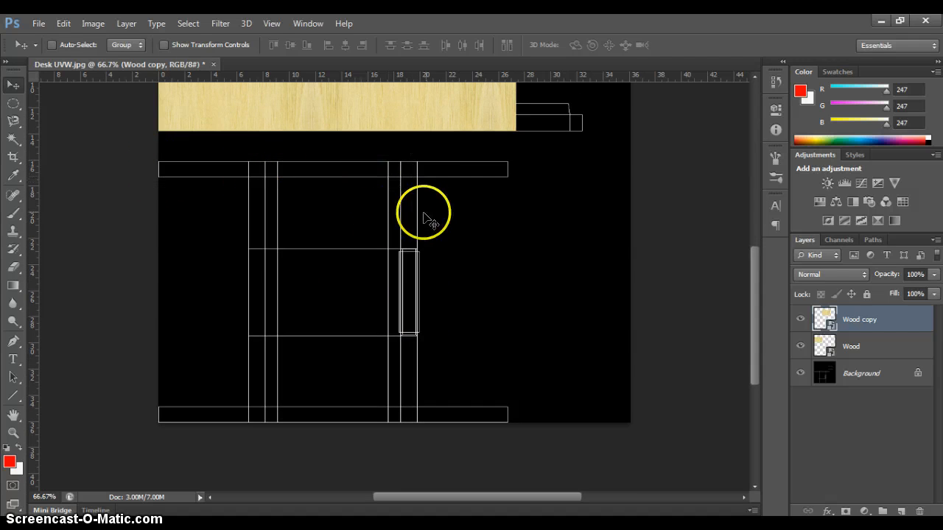
pyautogui.scroll(7, 427, 210)
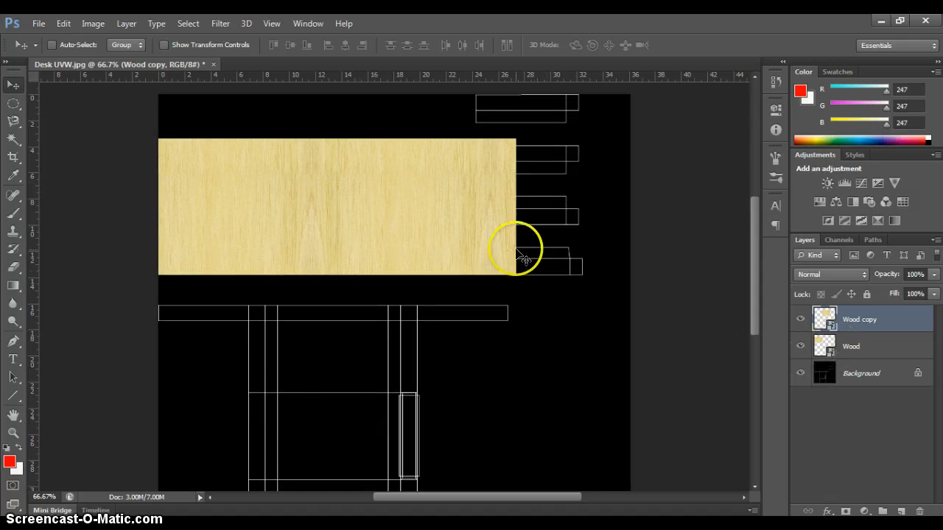
pyautogui.scroll(2, 508, 249)
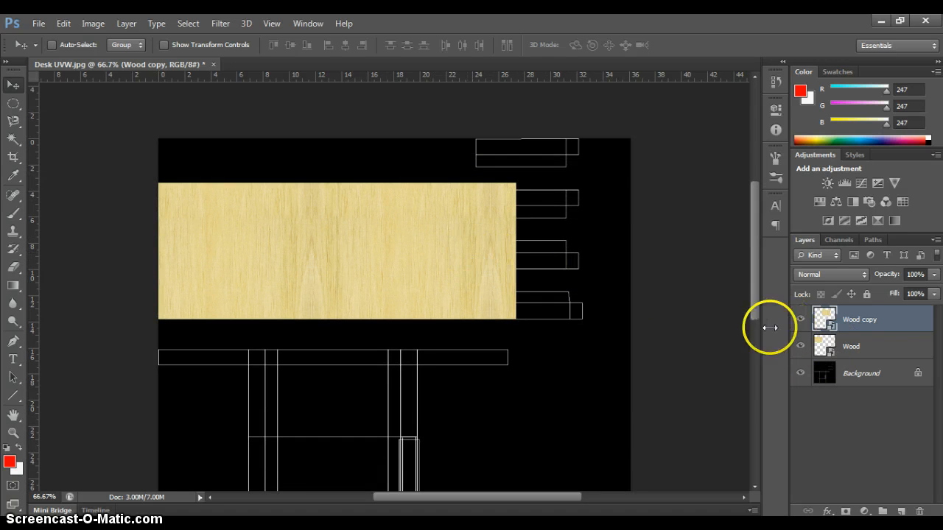
# Duplicate the wood onto the small strips in the template's upper right area and scale the copy down to fit over them
pyautogui.moveTo(438, 271); pyautogui.dragTo(589, 226)
pyautogui.hotkey('ctrl', 'j')
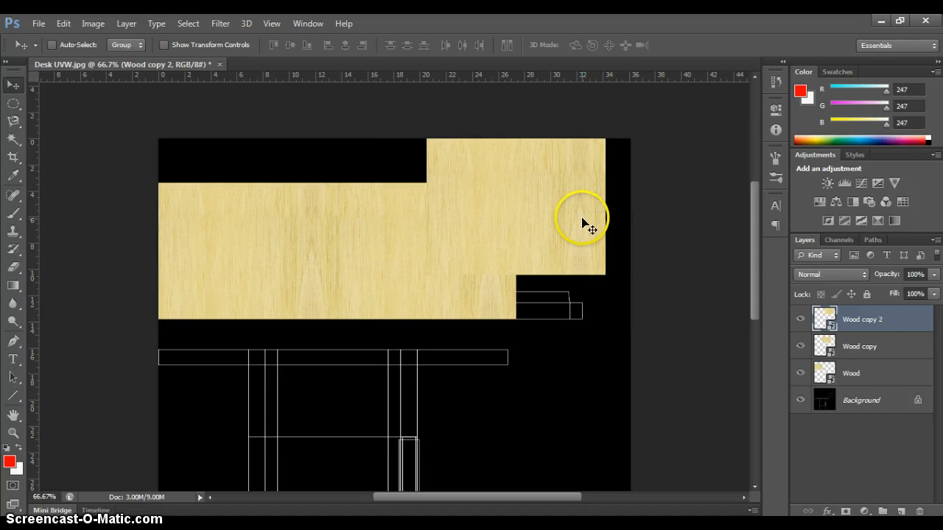
pyautogui.hotkey('ctrl', 't')
pyautogui.moveTo(604, 274); pyautogui.dragTo(576, 228)
pyautogui.moveTo(536, 203); pyautogui.dragTo(564, 207)
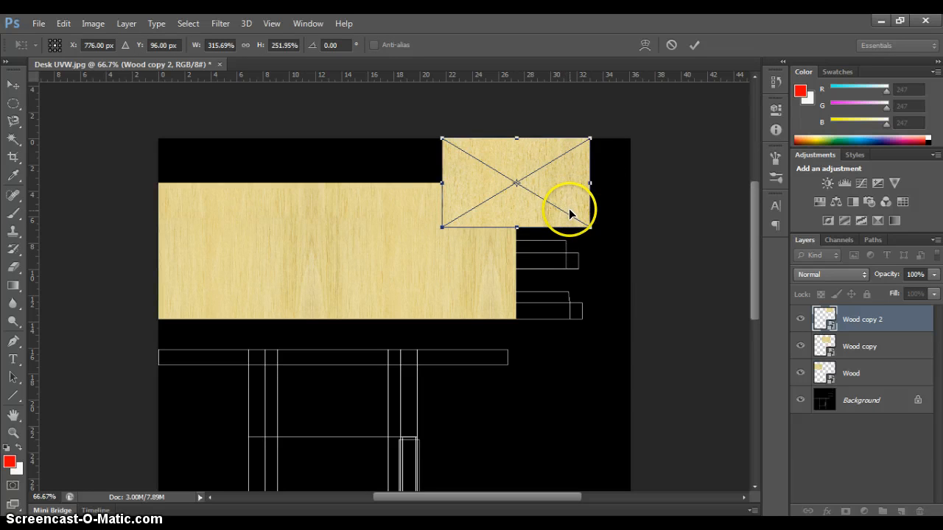
pyautogui.hotkey('ctrl', 'z')
pyautogui.hotkey('ctrl', 'z')
pyautogui.hotkey('ctrl', 'z')
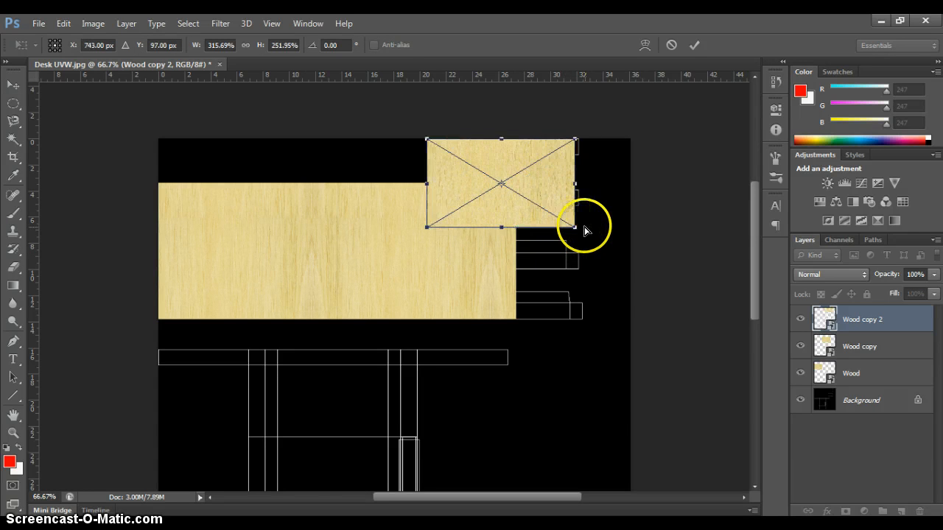
pyautogui.hotkey('ctrl', 'z')
pyautogui.moveTo(587, 225)
pyautogui.mouseDown()
pyautogui.moveTo(606, 236)
pyautogui.moveTo(584, 221)
pyautogui.moveTo(570, 229)
pyautogui.mouseUp()
pyautogui.moveTo(552, 194); pyautogui.dragTo(567, 195)
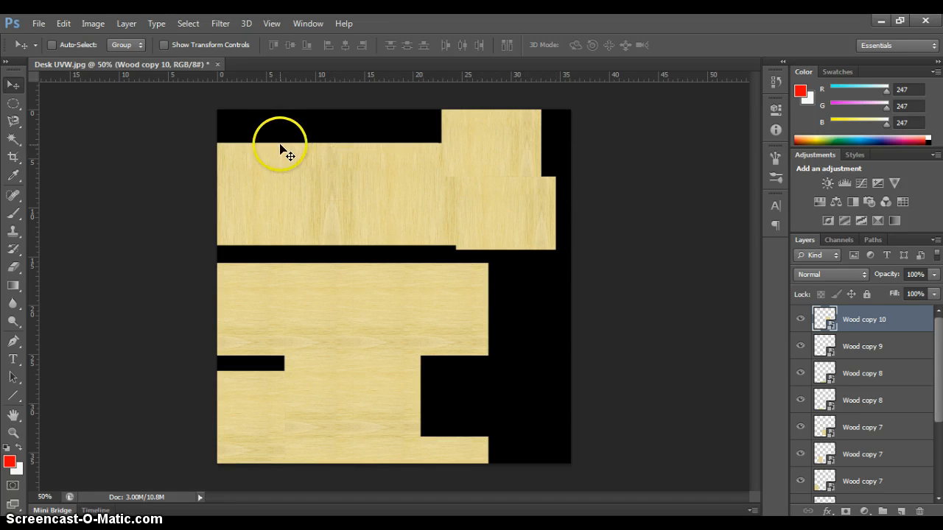
# Save the wood-covered template as a JPEG named Desk Texture in the Room Animation folder at quality 10 (Maximum)
pyautogui.click(41, 25)
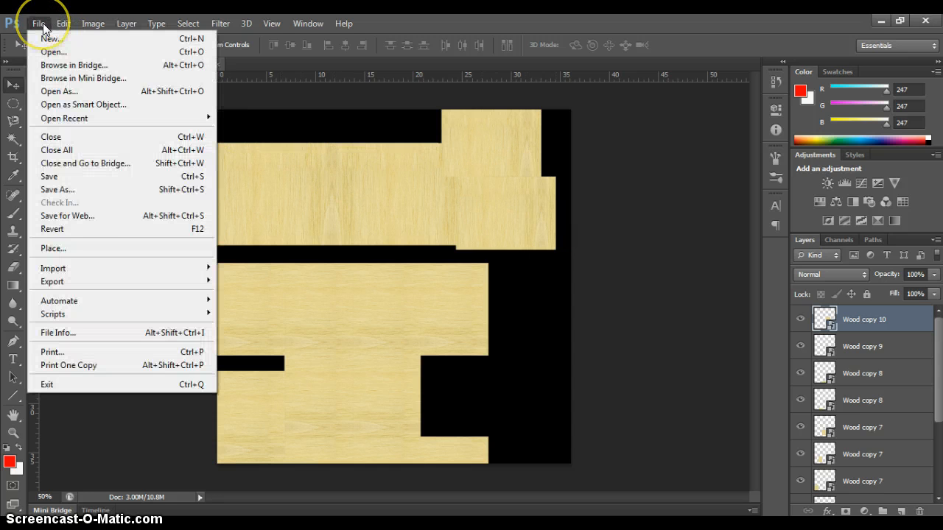
pyautogui.click(125, 190)
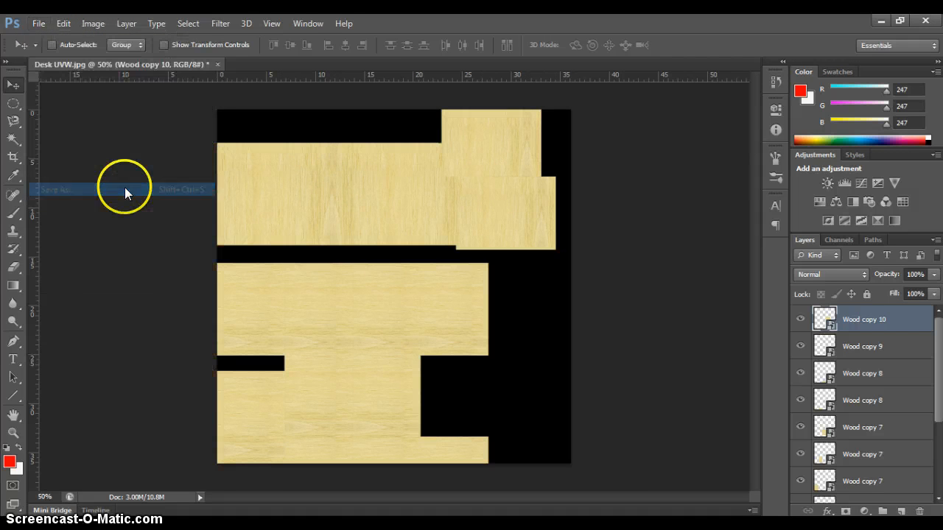
pyautogui.click(500, 344)
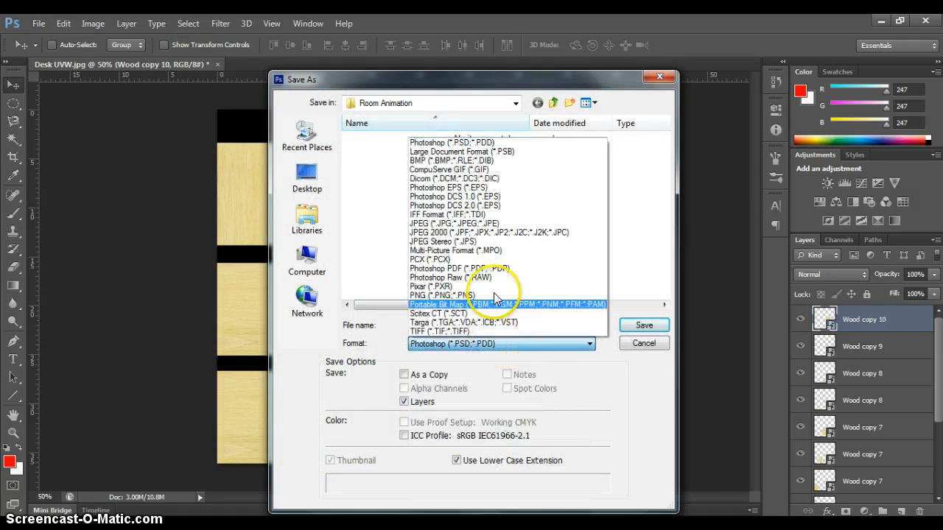
pyautogui.click(495, 223)
pyautogui.click(372, 179)
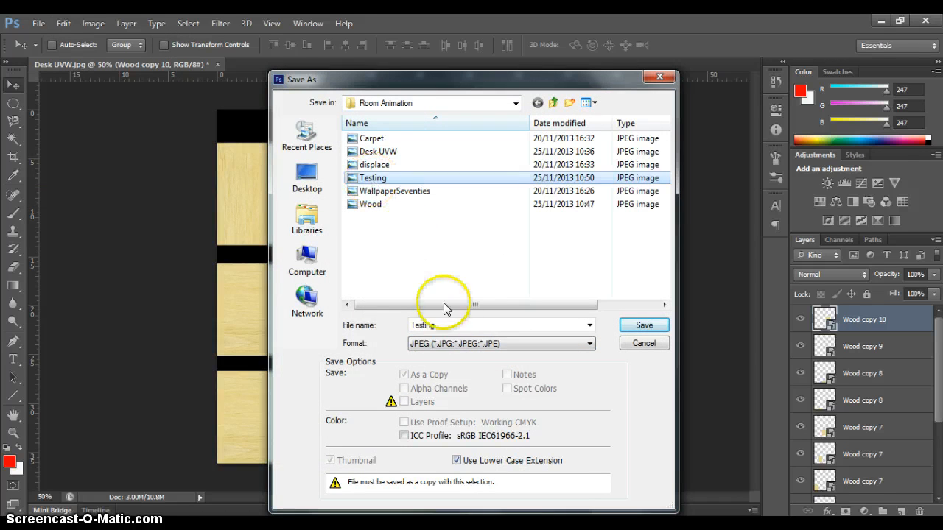
pyautogui.doubleClick(431, 326)
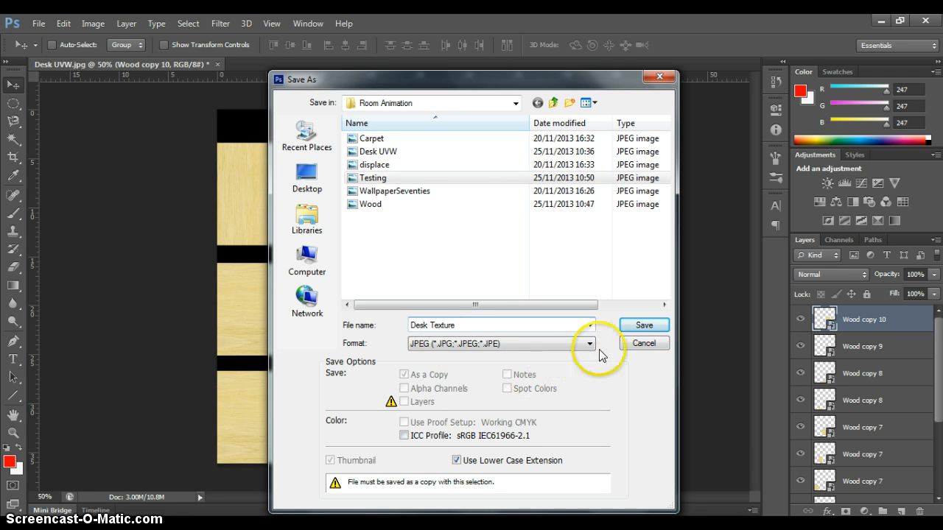
pyautogui.click(641, 329)
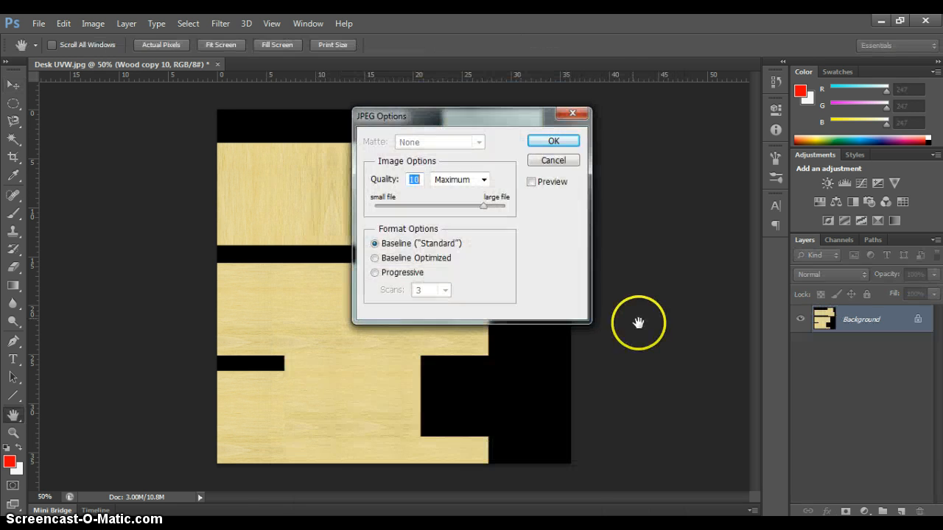
pyautogui.click(554, 139)
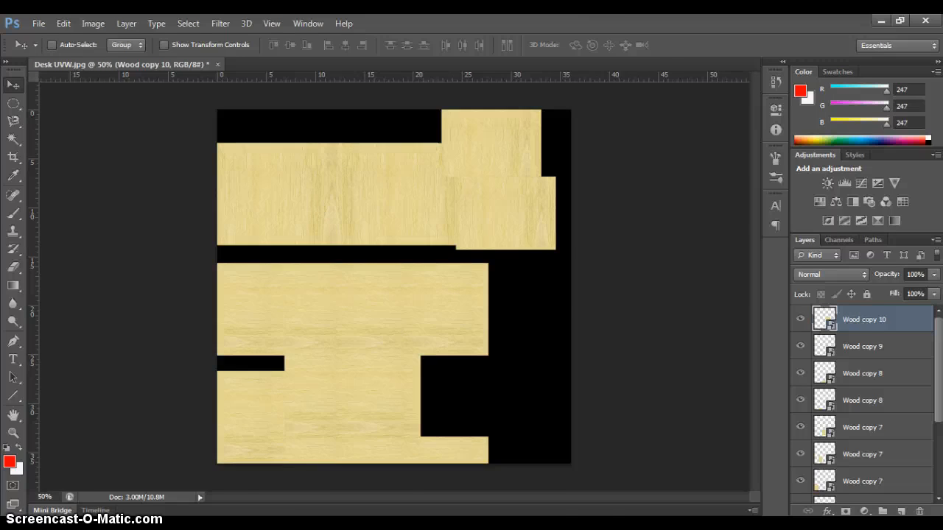
# Switch to 3ds Max and replace the desk material's diffuse map with a bitmap of the Desk Texture image
pyautogui.hotkey('alt', 'Tab')
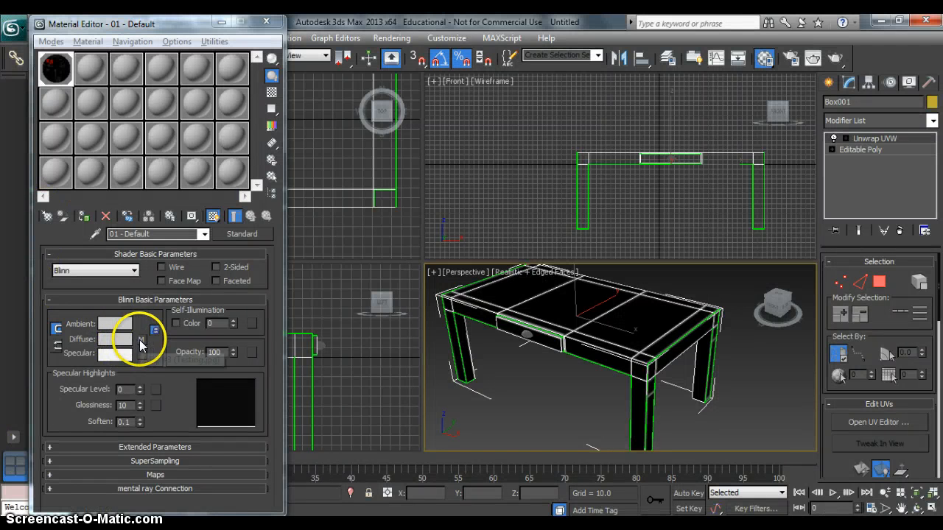
pyautogui.rightClick(143, 345)
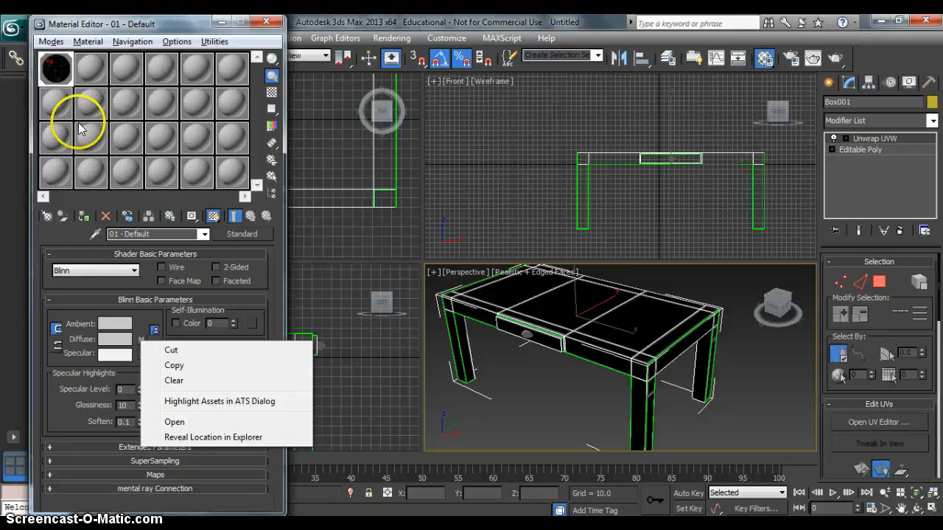
pyautogui.click(189, 352)
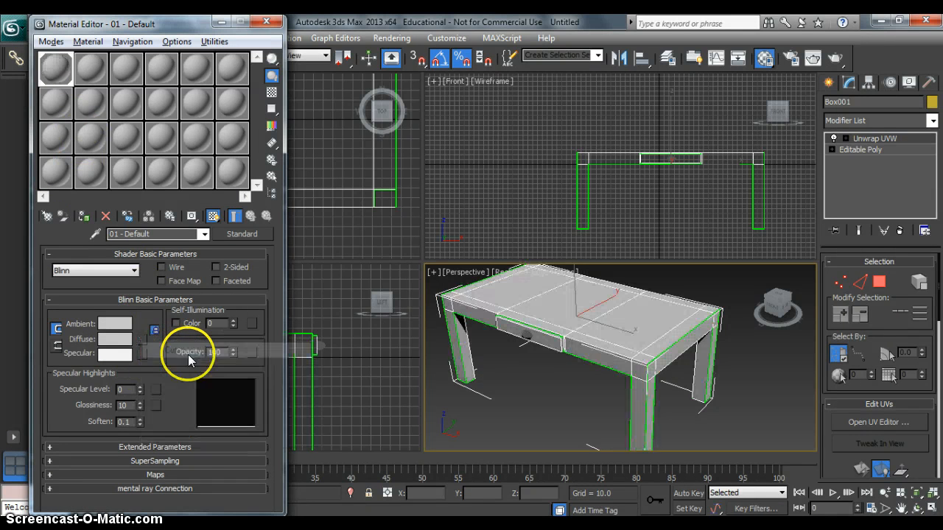
pyautogui.click(143, 340)
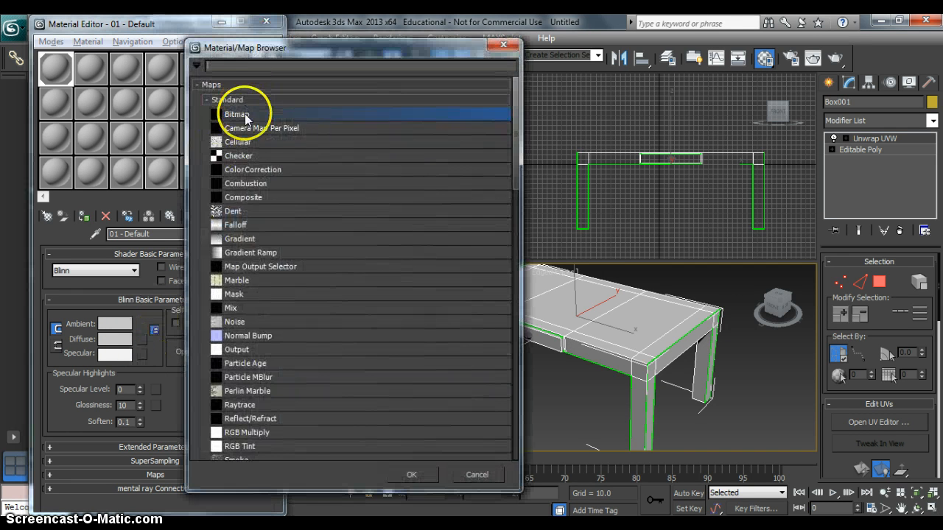
pyautogui.doubleClick(245, 116)
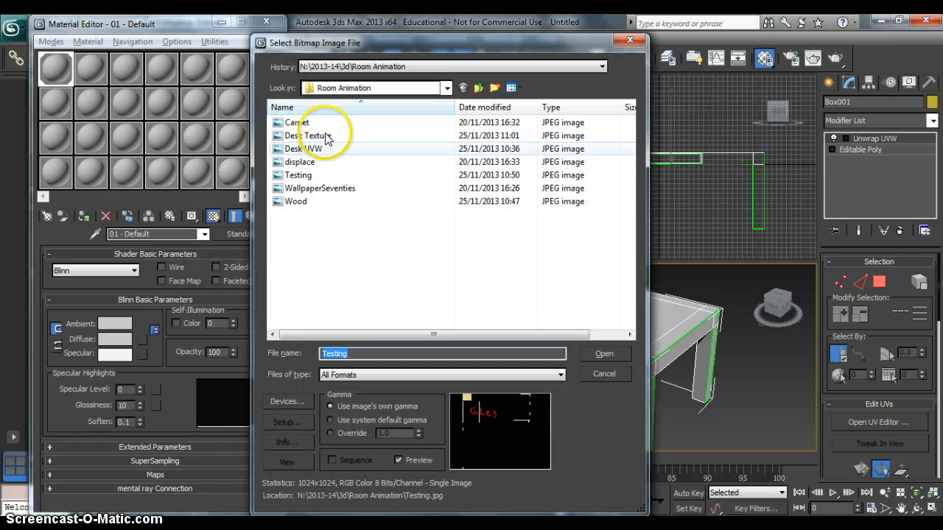
pyautogui.doubleClick(323, 137)
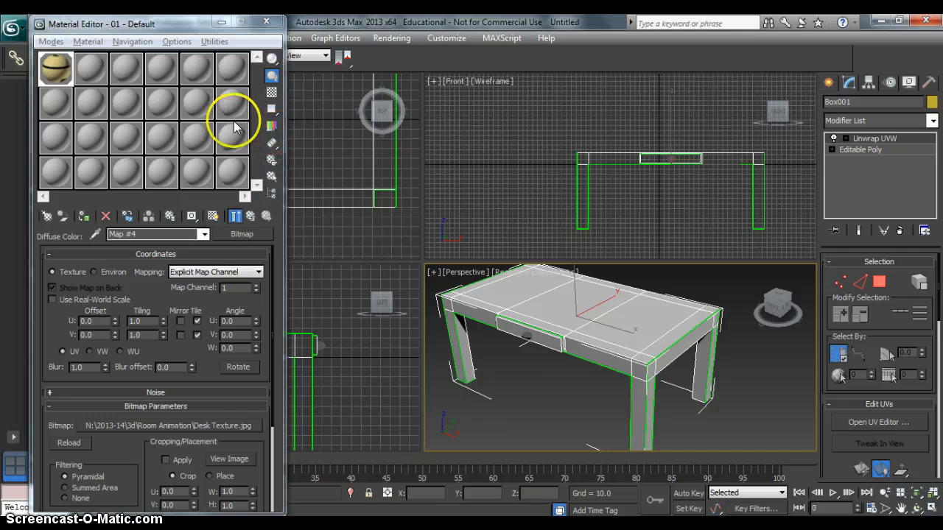
# Inspect an enlarged preview of the wood map and show the shaded desk material in the viewport
pyautogui.doubleClick(49, 71)
pyautogui.moveTo(309, 368); pyautogui.dragTo(258, 292)
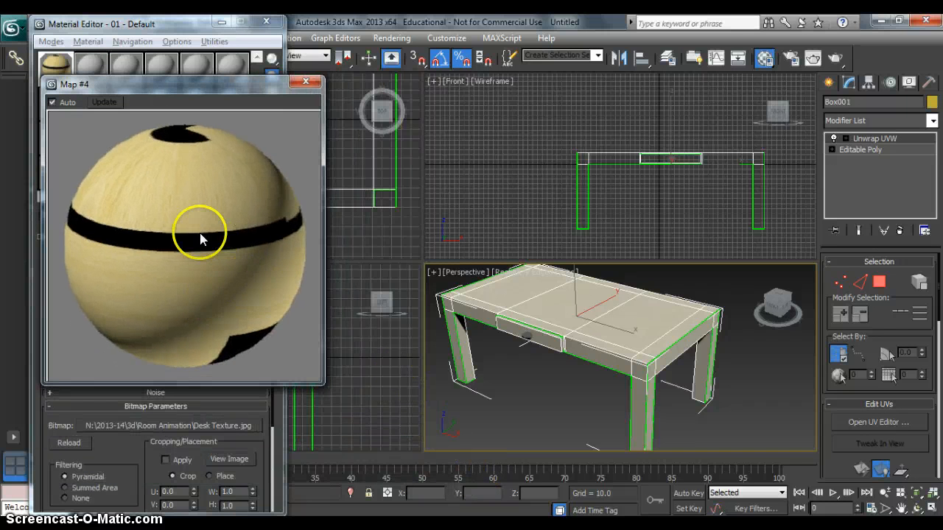
pyautogui.click(306, 82)
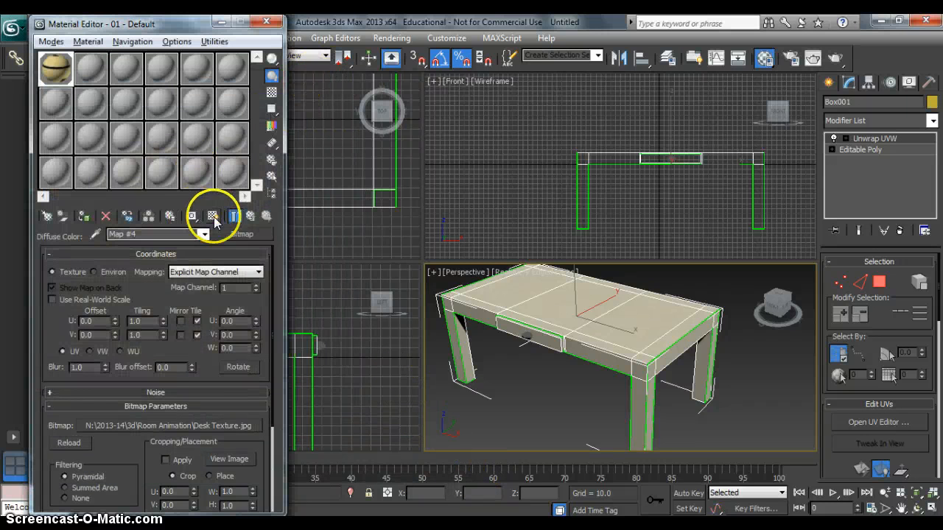
pyautogui.click(249, 216)
pyautogui.click(213, 217)
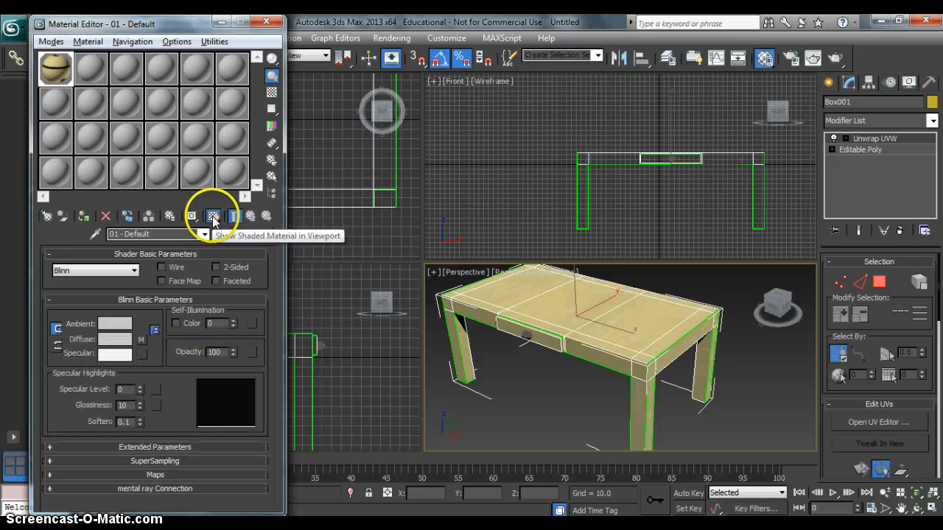
# Inspect the textured desk in the Perspective view and render it to check the wood grain
pyautogui.click(574, 334)
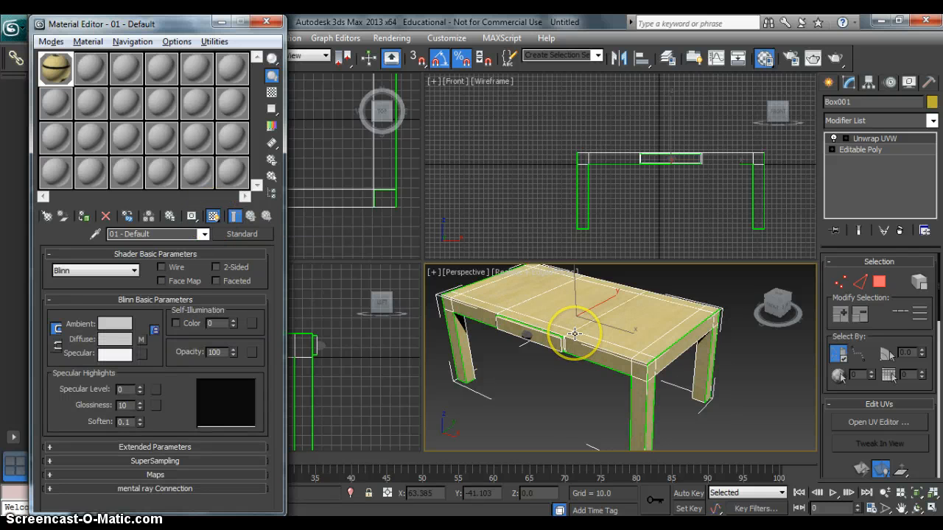
pyautogui.scroll(-3, 574, 334)
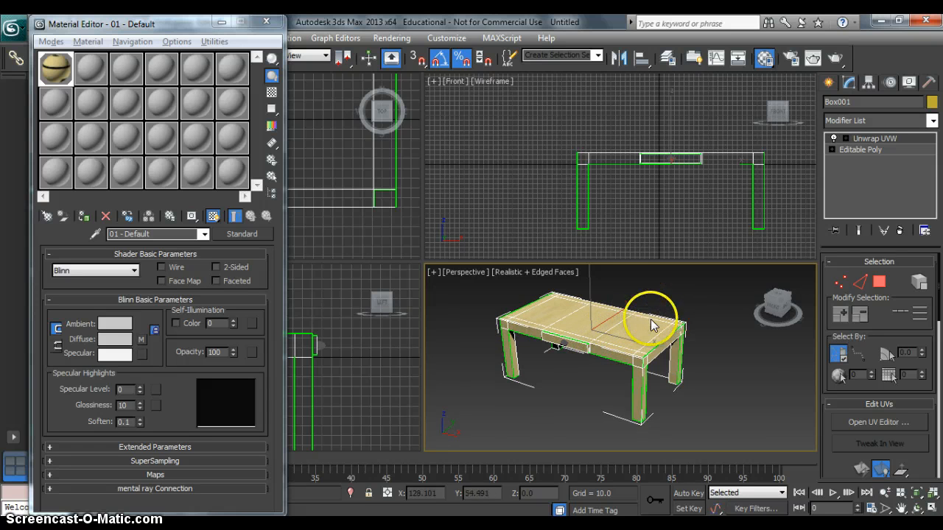
pyautogui.scroll(2, 639, 327)
pyautogui.scroll(2, 619, 329)
pyautogui.scroll(-2, 608, 330)
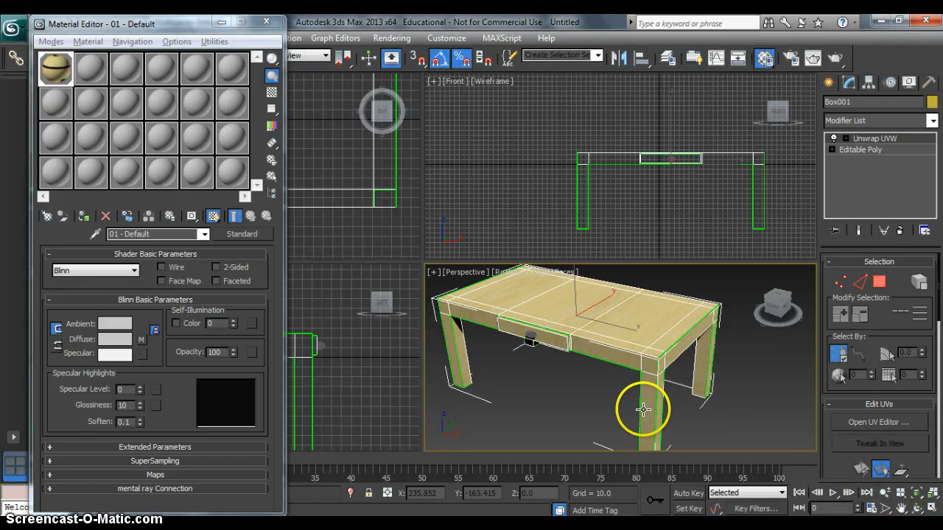
pyautogui.hotkey('shift', 'q')
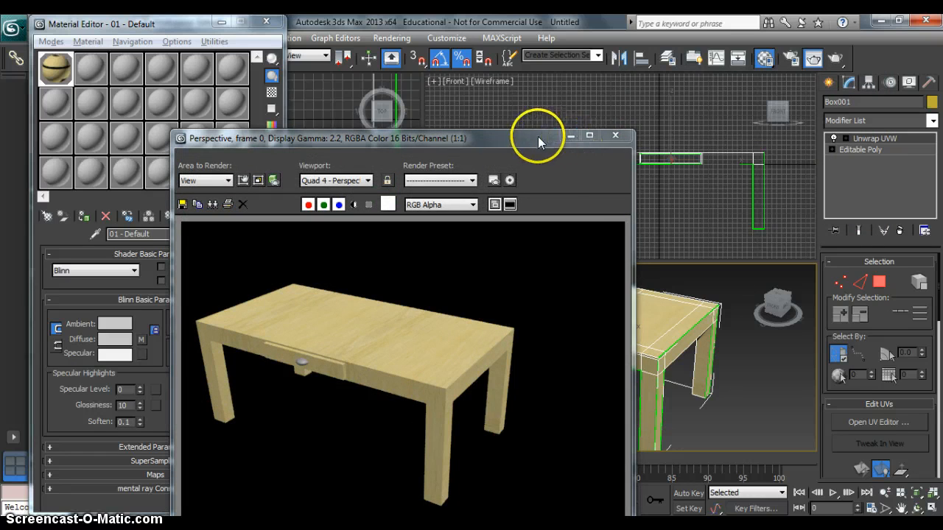
pyautogui.moveTo(538, 137); pyautogui.dragTo(541, 90)
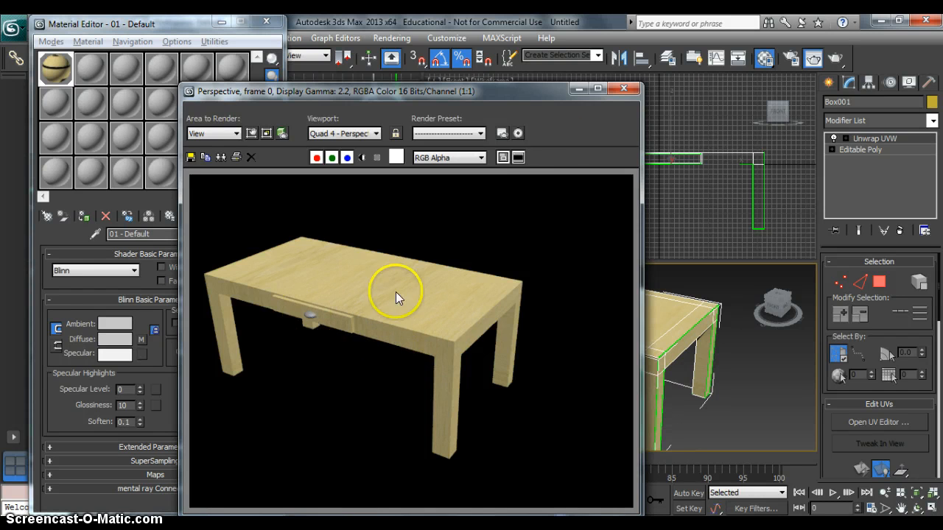
pyautogui.click(623, 88)
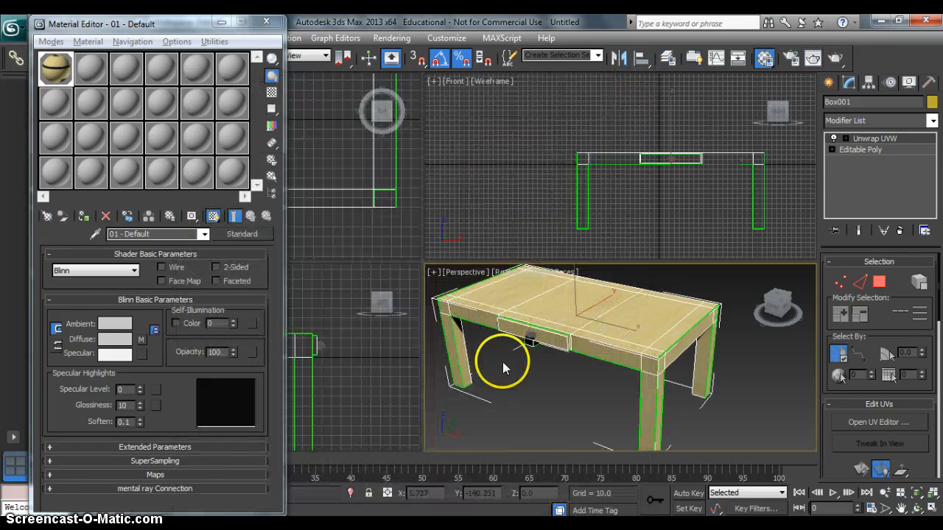
# Set up a second material with a dark grey diffuse colour, specular level 72 and glossiness 70 for the drawer knob
pyautogui.click(530, 337)
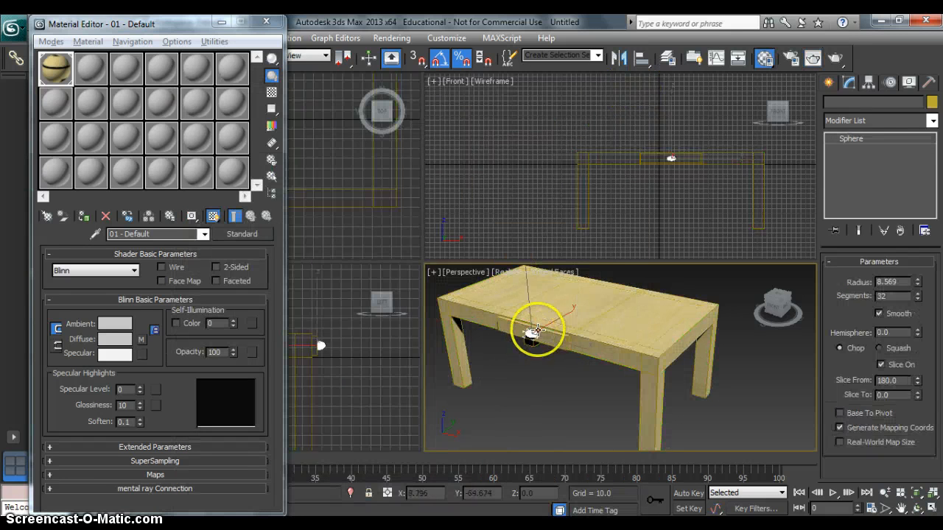
pyautogui.click(361, 238)
pyautogui.click(103, 65)
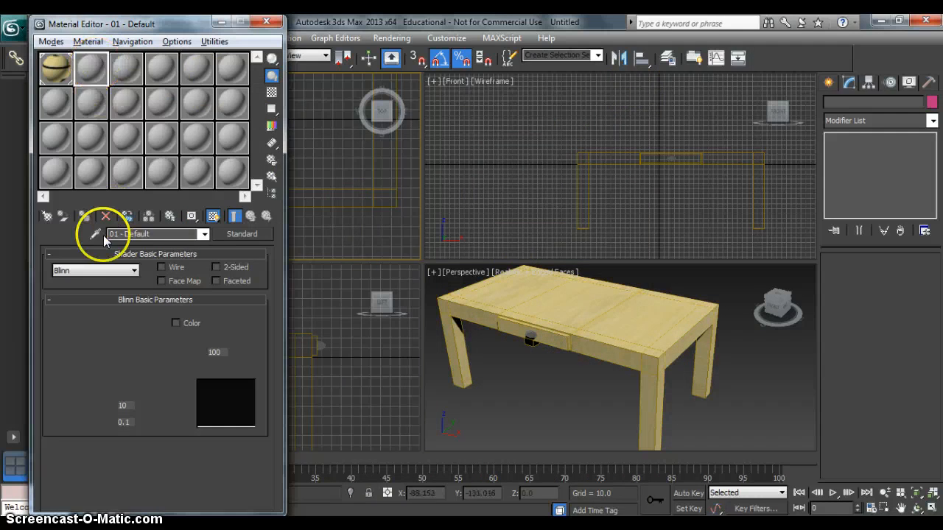
pyautogui.click(116, 340)
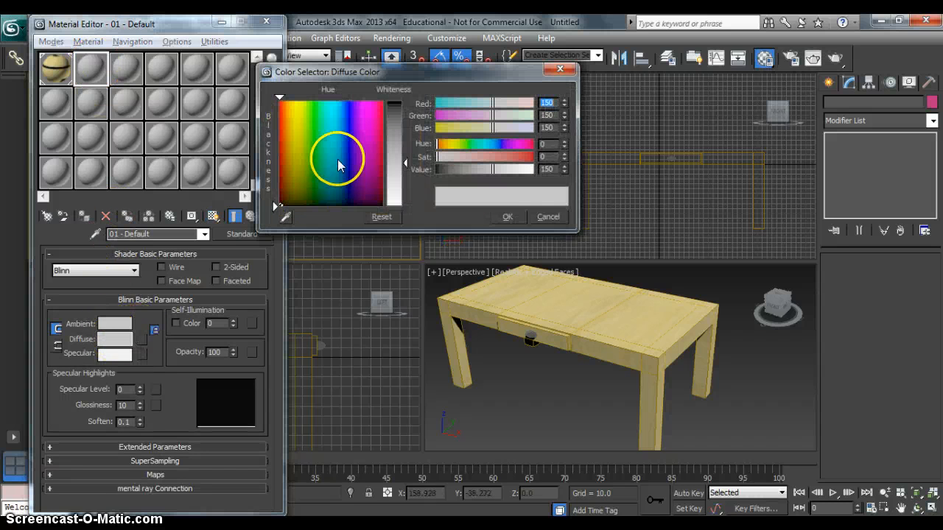
pyautogui.moveTo(399, 156); pyautogui.dragTo(412, 111)
pyautogui.click(506, 216)
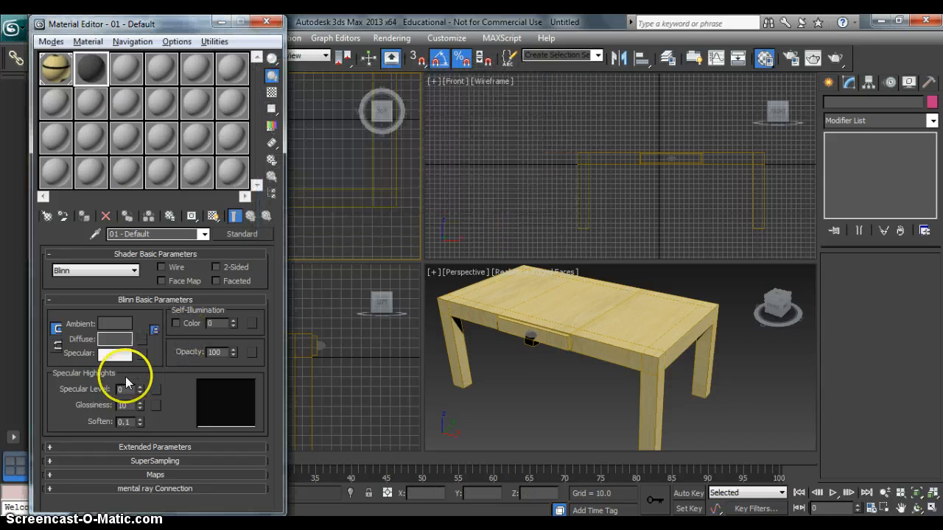
pyautogui.moveTo(139, 404); pyautogui.dragTo(137, 347)
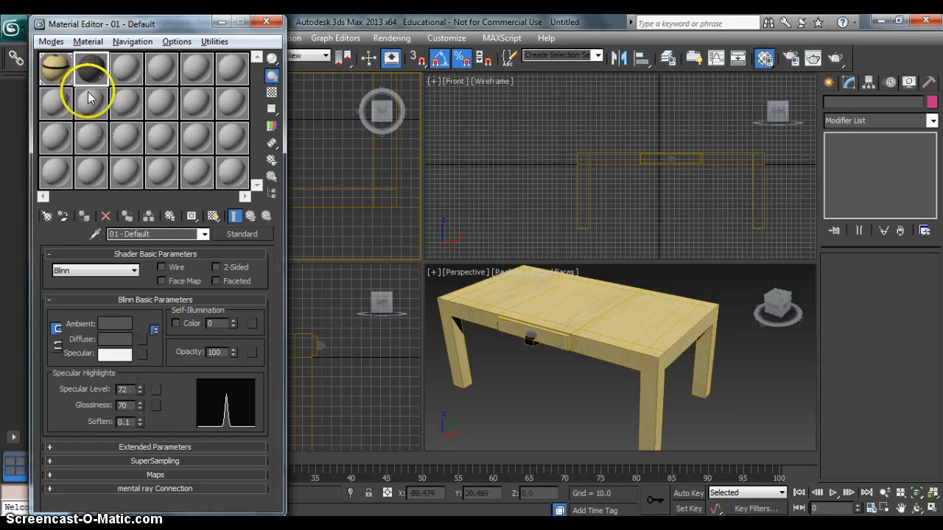
# Rename the dark grey material as Handle and assign it to the spherical drawer knob
pyautogui.moveTo(88, 63); pyautogui.dragTo(530, 337)
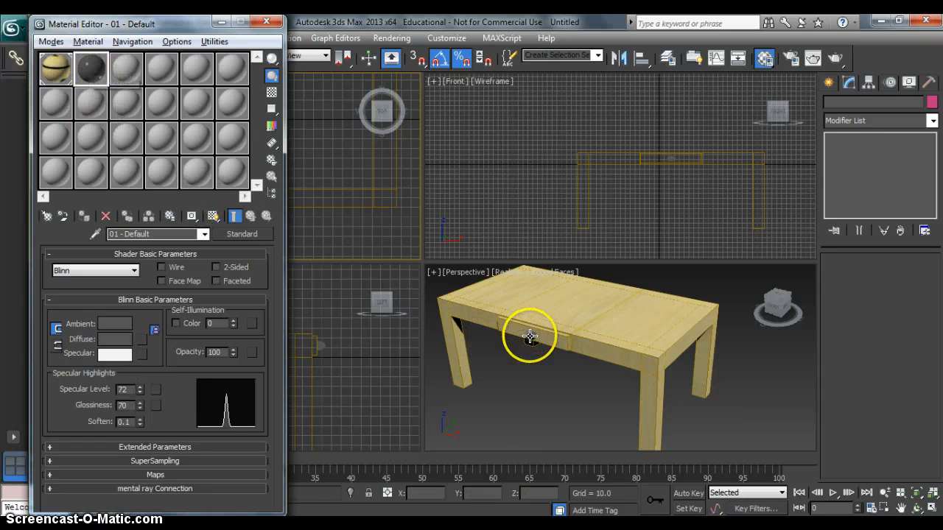
pyautogui.click(530, 337)
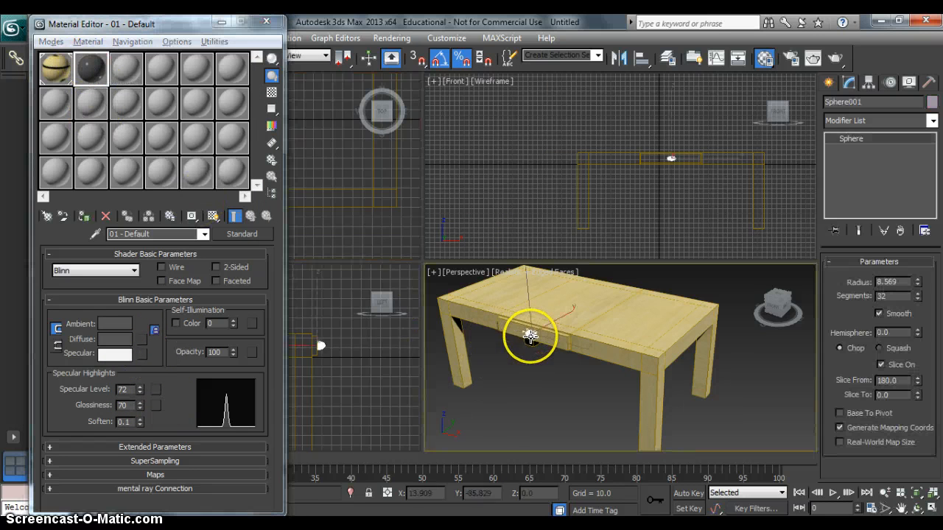
pyautogui.click(85, 217)
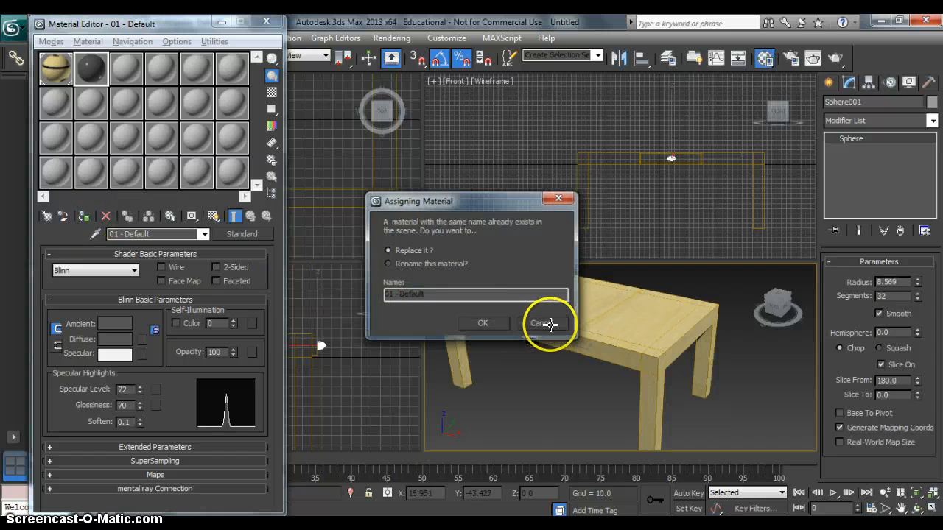
pyautogui.click(546, 323)
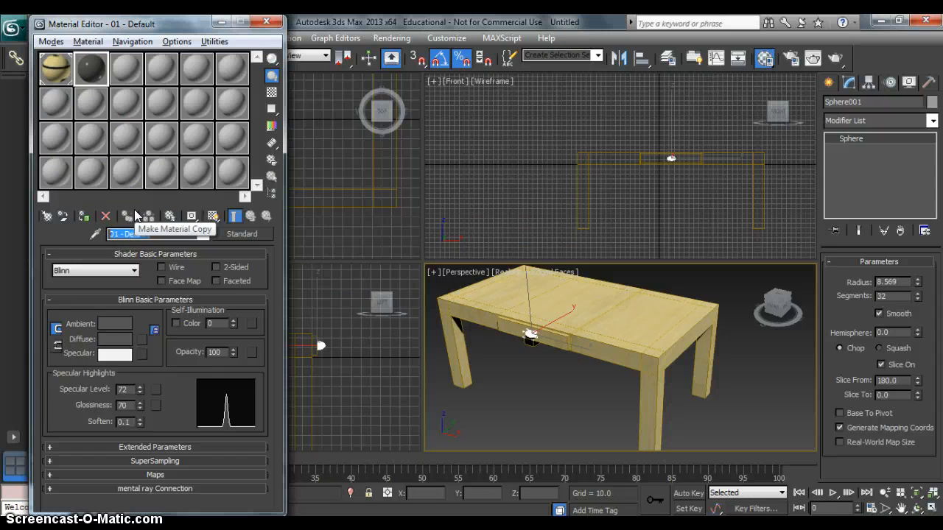
pyautogui.write('Handle')
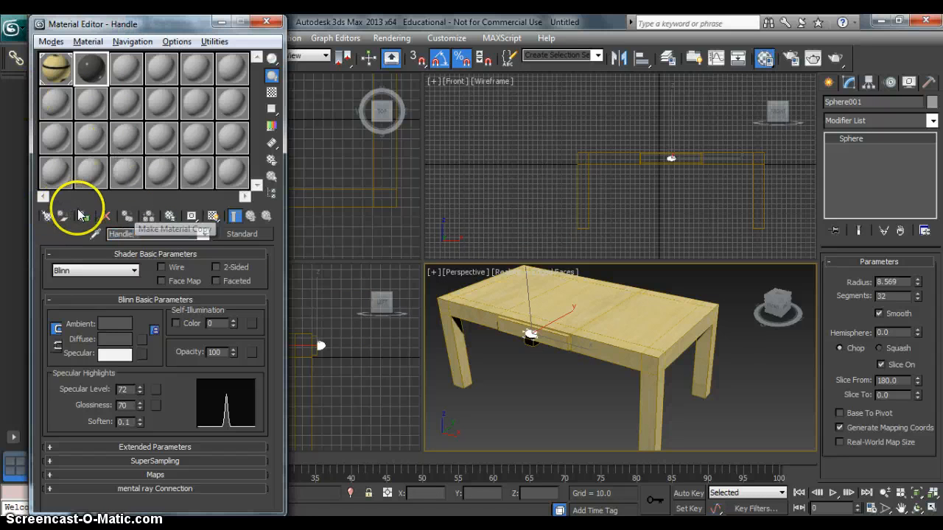
pyautogui.click(539, 392)
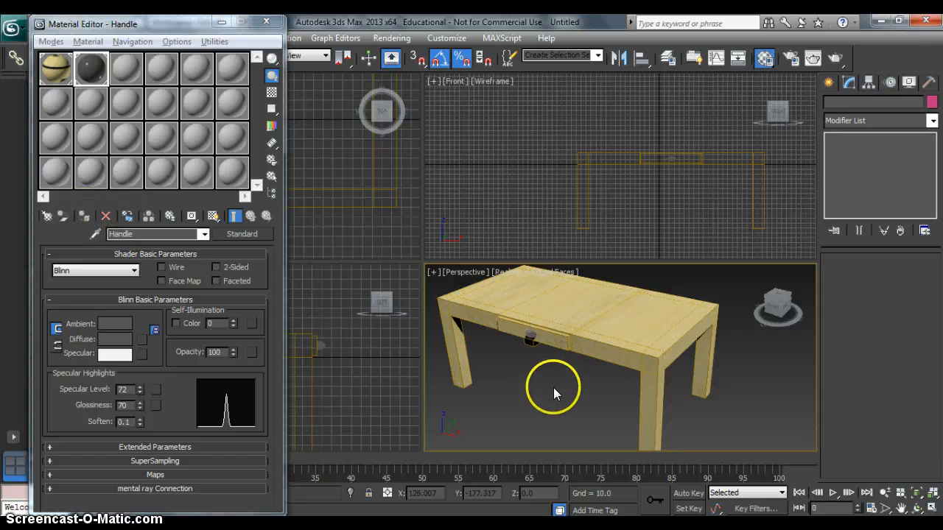
# Show safe frames in the Perspective view and render the whole desk within them
pyautogui.click(471, 272)
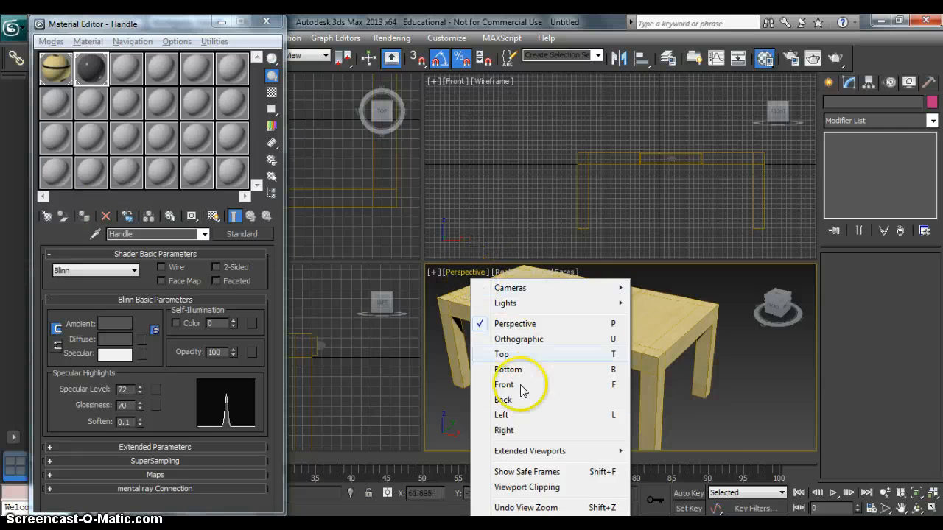
pyautogui.click(535, 471)
pyautogui.moveTo(572, 327); pyautogui.dragTo(601, 322)
pyautogui.hotkey('shift', 'q')
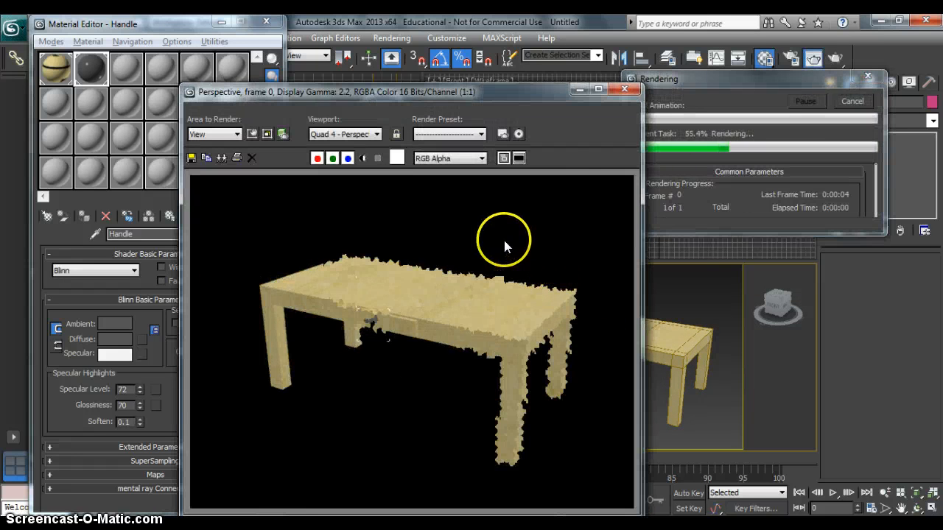
pyautogui.click(624, 89)
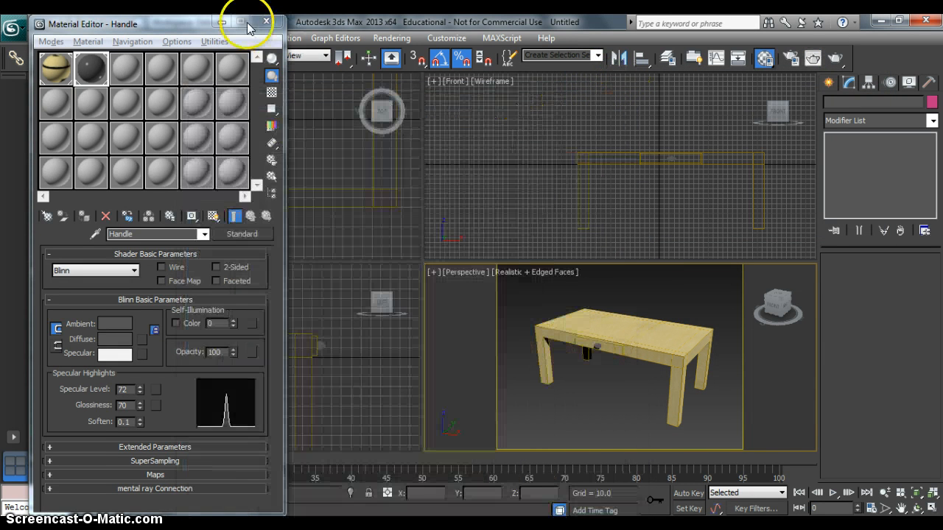
pyautogui.click(266, 21)
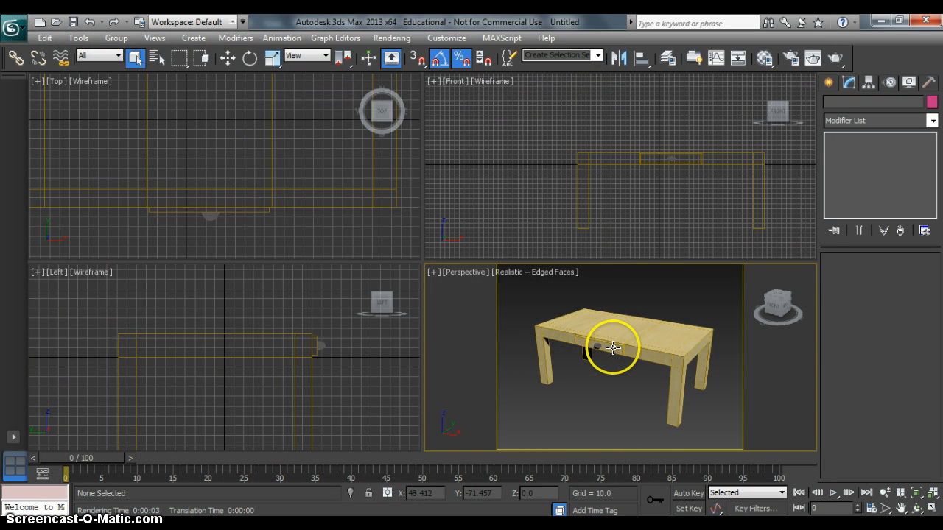